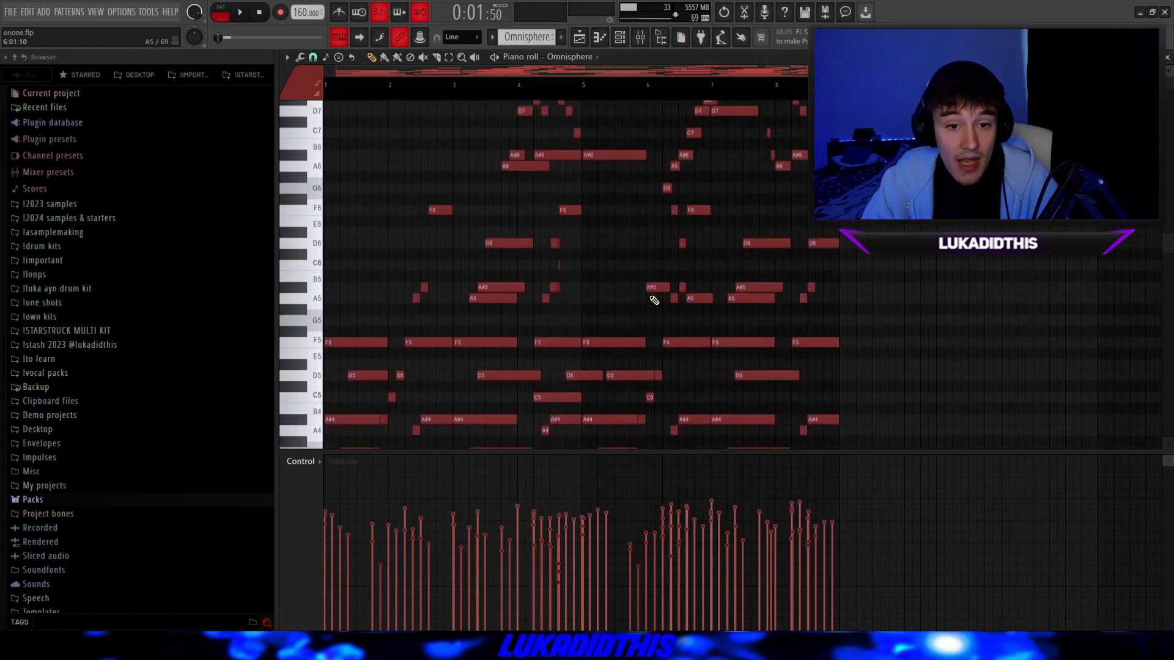
Examine the opening chord and G3 bass notes in bar 1 of the Omnisphere melody.
scroll(657, 300, up, 4)
scroll(669, 298, down, 9)
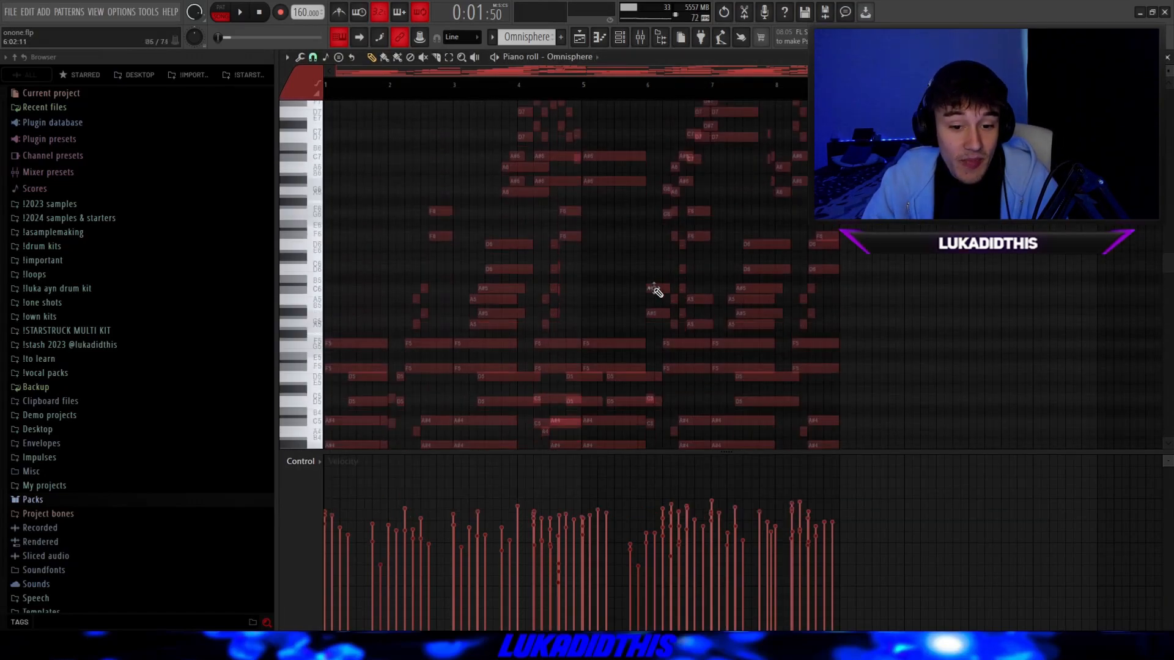
scroll(664, 296, down, 2)
scroll(611, 305, up, 6)
scroll(538, 306, down, 2)
scroll(367, 287, up, 5)
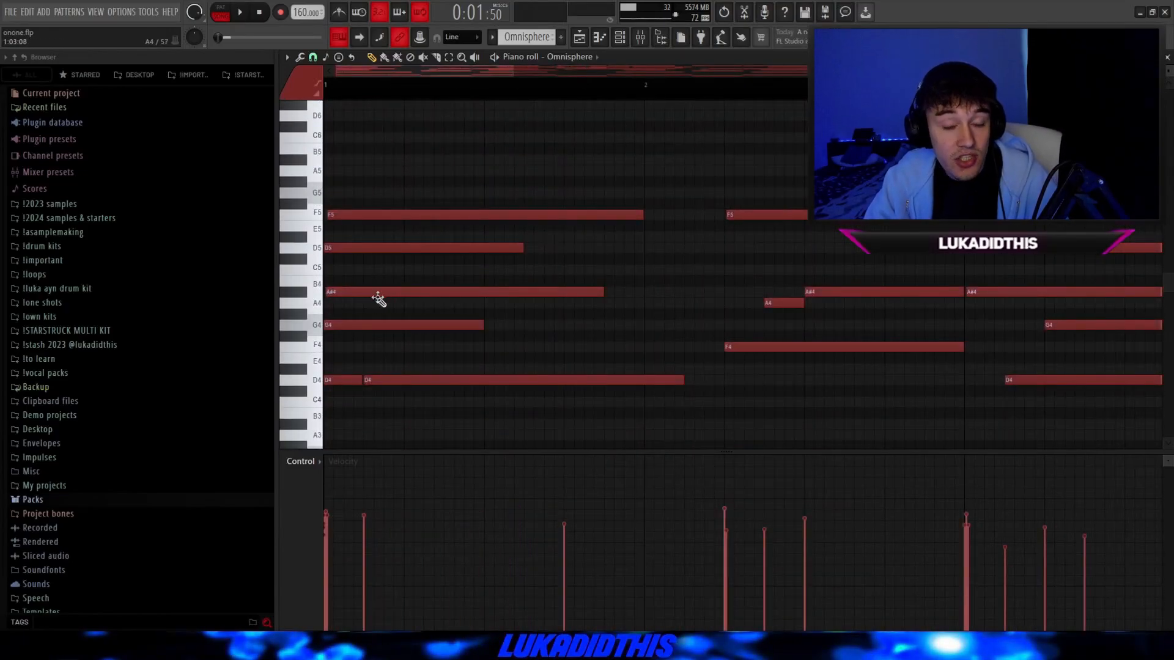
scroll(342, 367, down, 5)
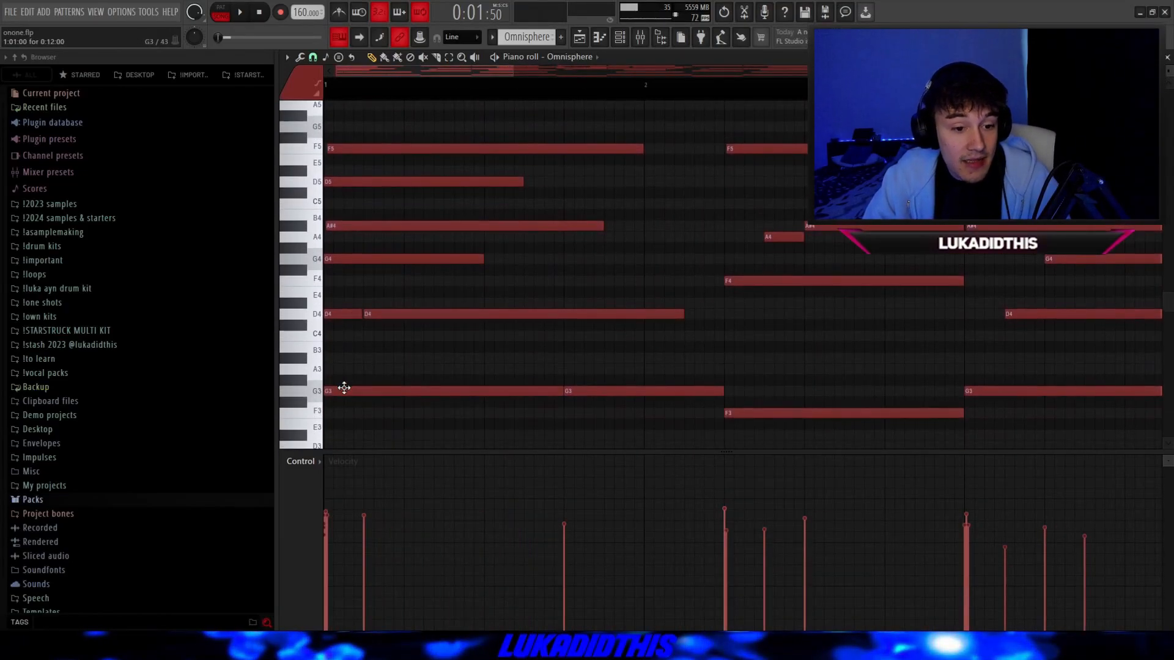
scroll(337, 283, up, 1)
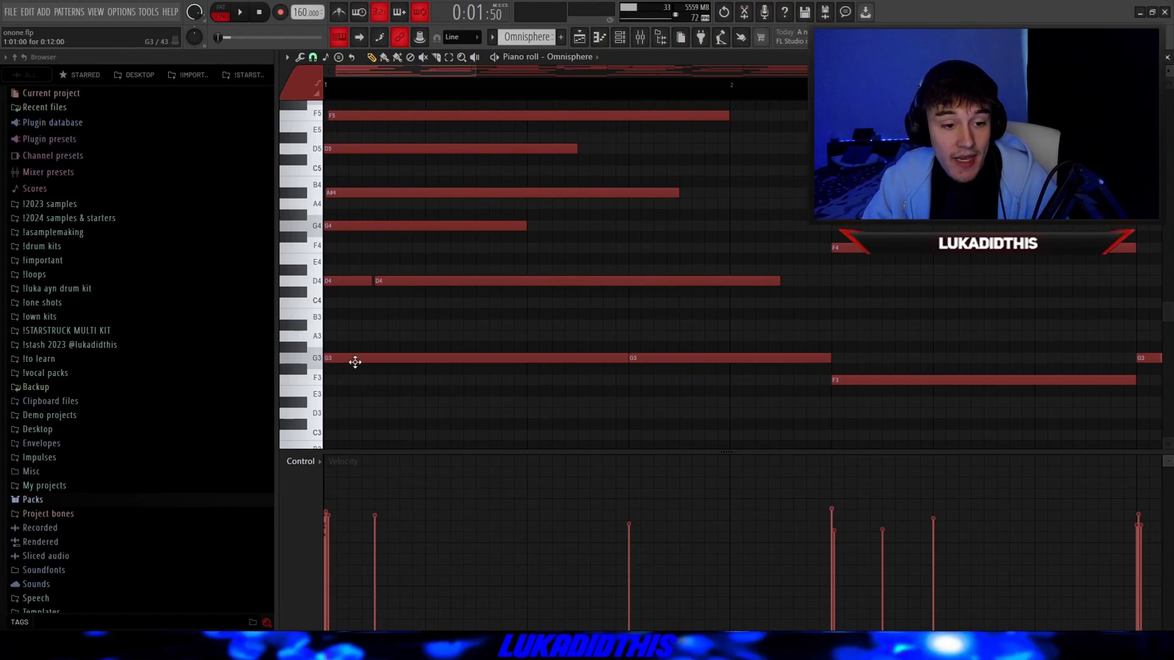
scroll(370, 322, up, 6)
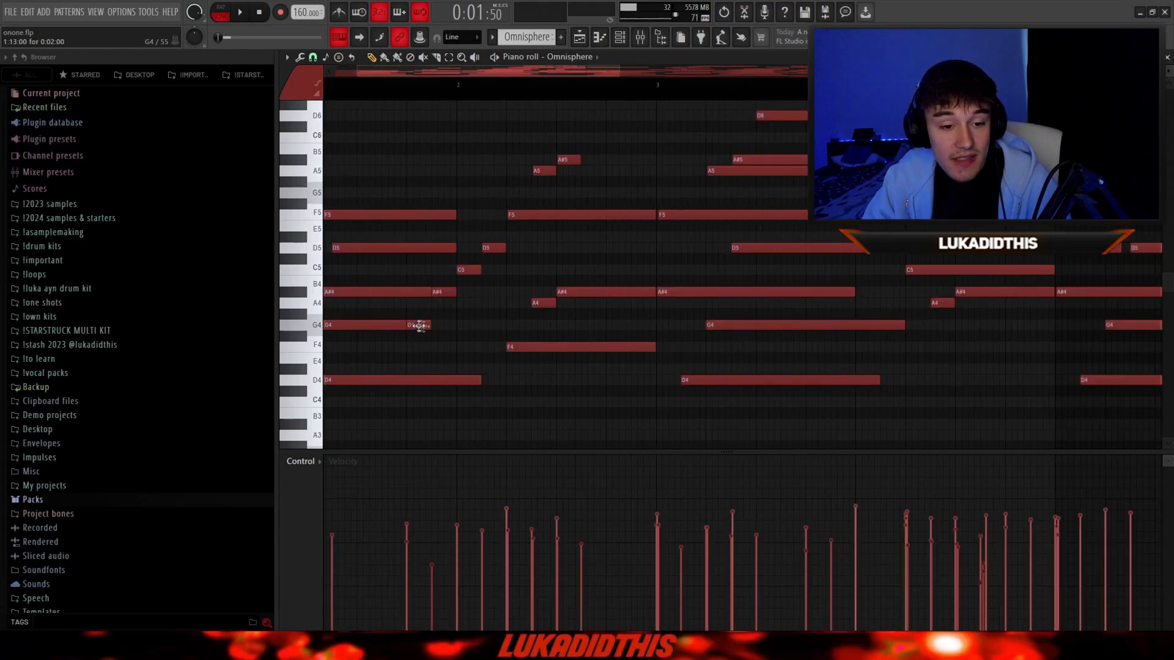
scroll(422, 330, up, 3)
scroll(442, 396, down, 4)
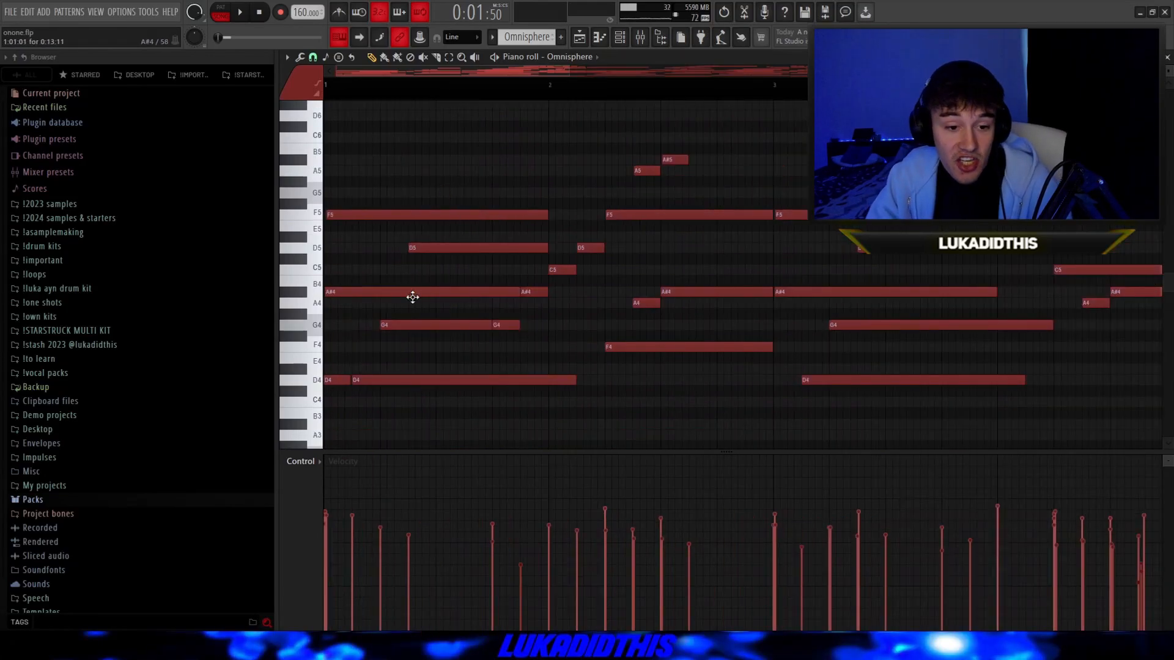
scroll(341, 392, up, 3)
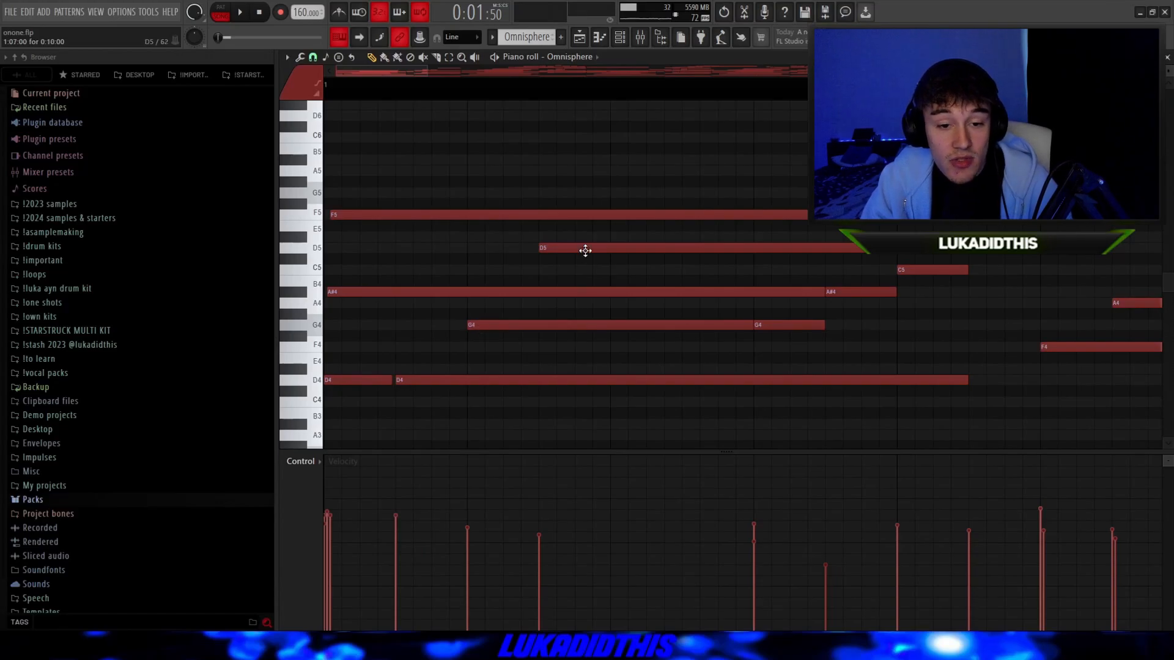
Examine the F3 bass note and the chord and passing notes above it in bar 2.
scroll(585, 251, down, 5)
scroll(496, 304, down, 4)
scroll(496, 337, up, 2)
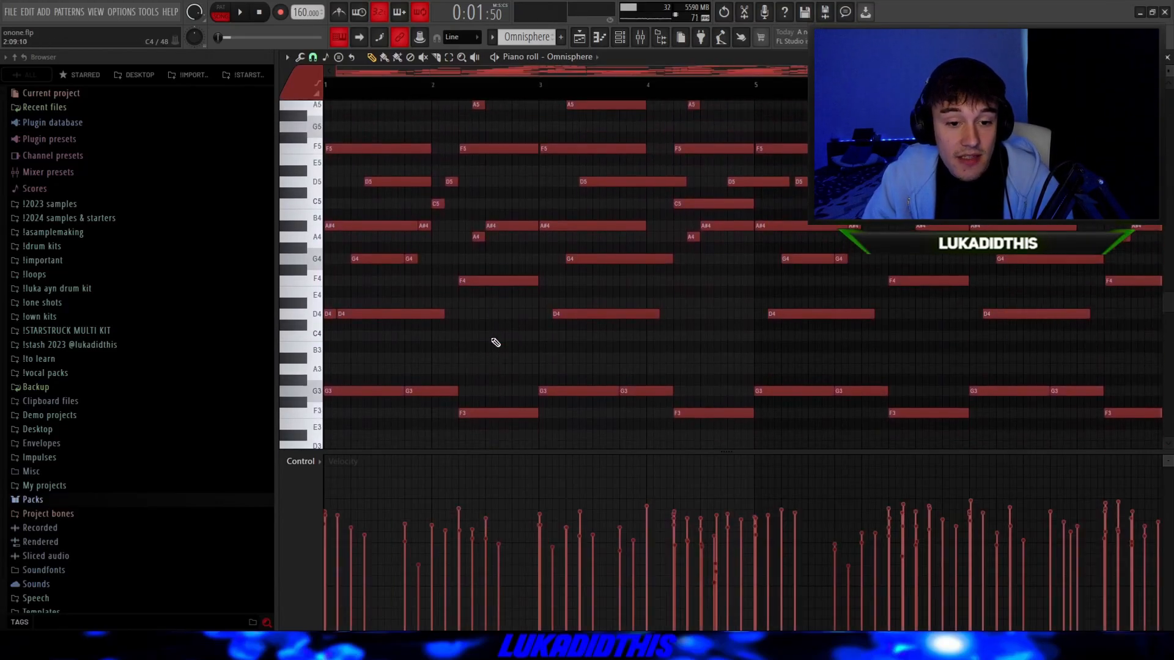
scroll(456, 372, up, 3)
scroll(501, 325, down, 2)
scroll(454, 310, down, 3)
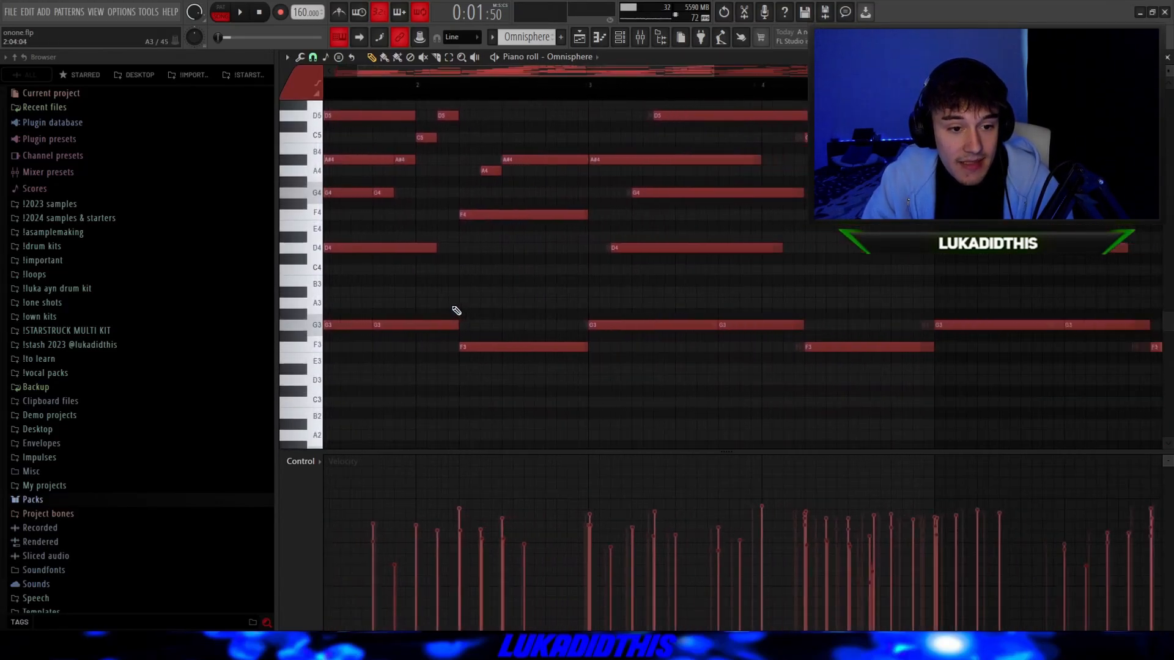
scroll(455, 290, up, 4)
scroll(454, 289, up, 2)
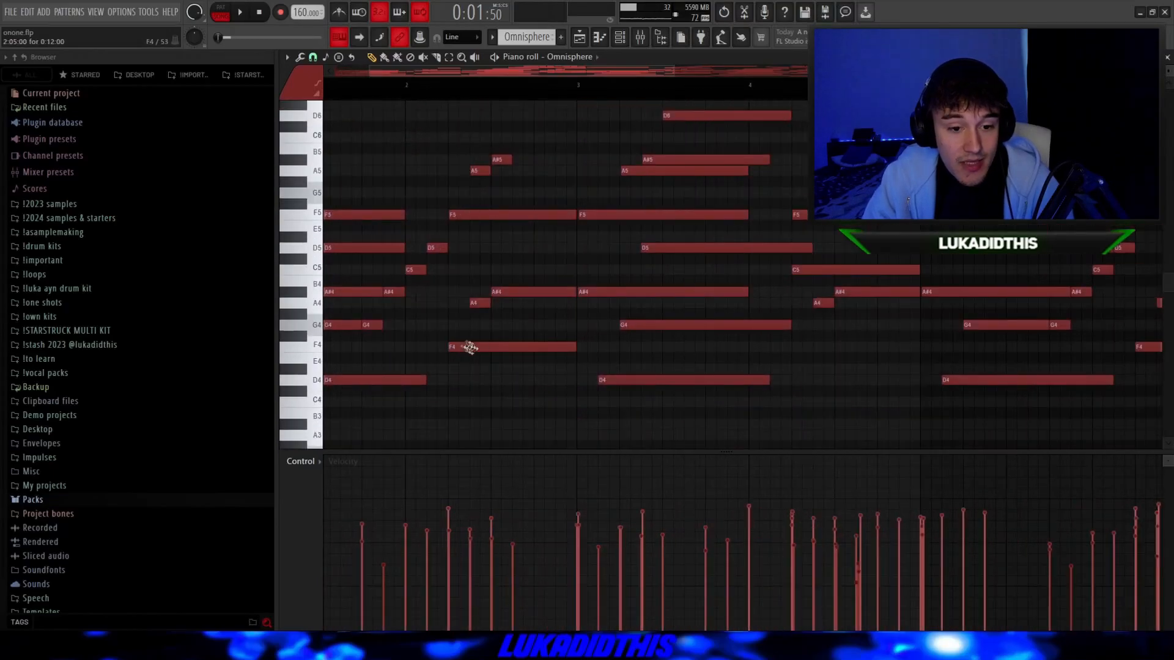
scroll(355, 266, down, 2)
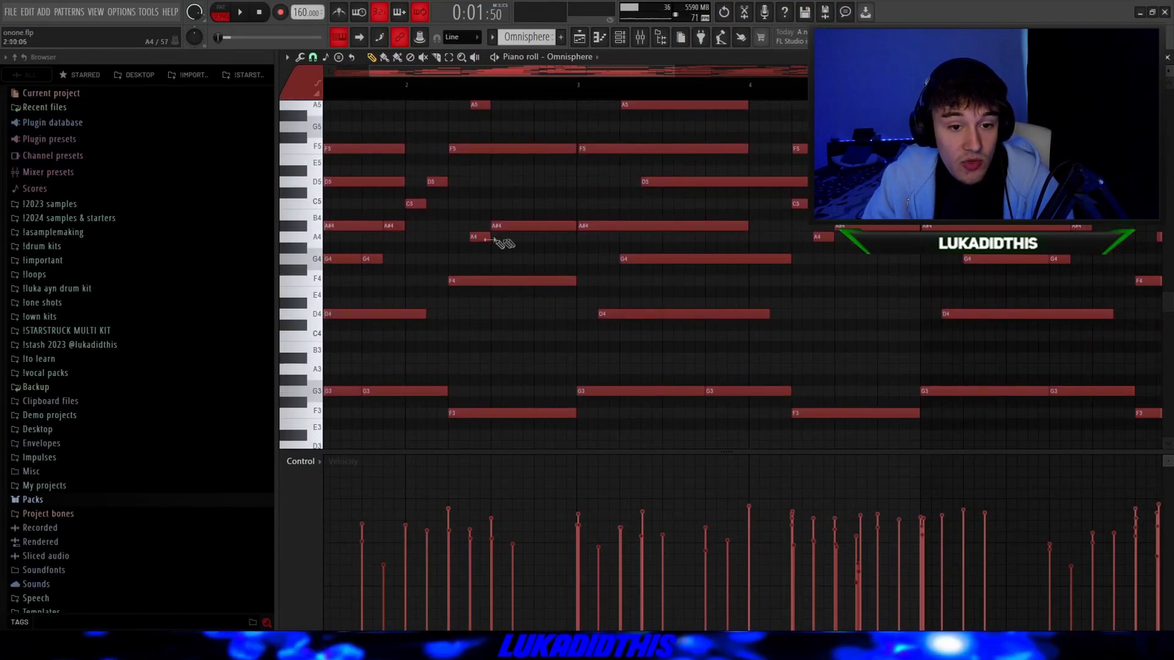
scroll(470, 335, down, 4)
scroll(477, 333, up, 4)
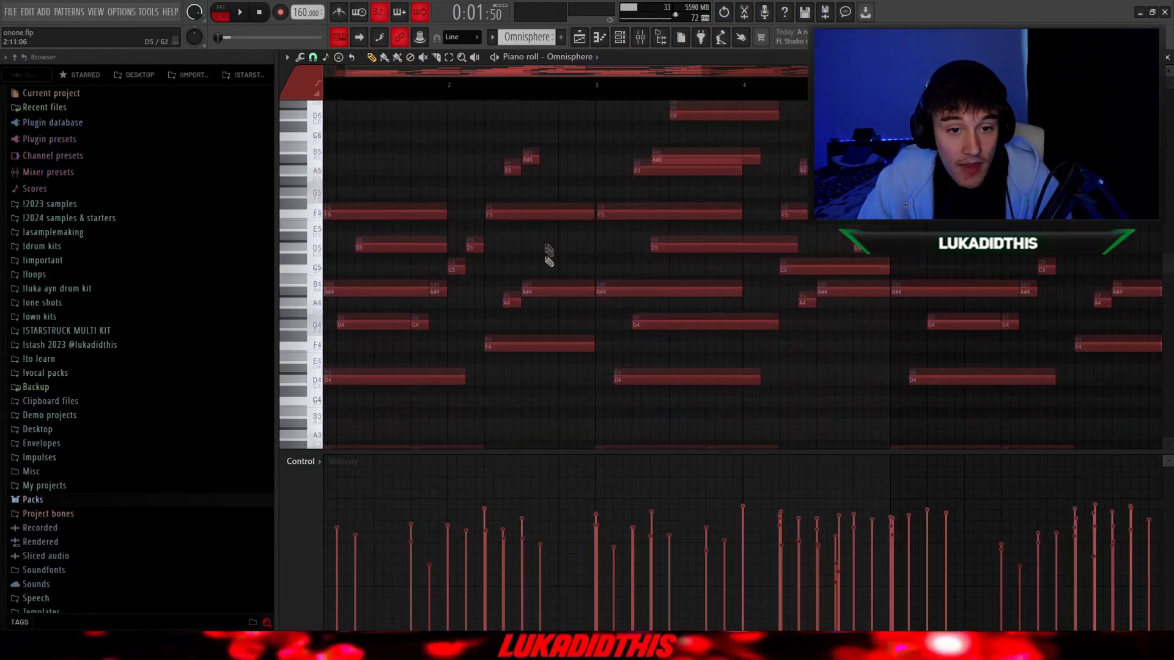
scroll(562, 256, down, 2)
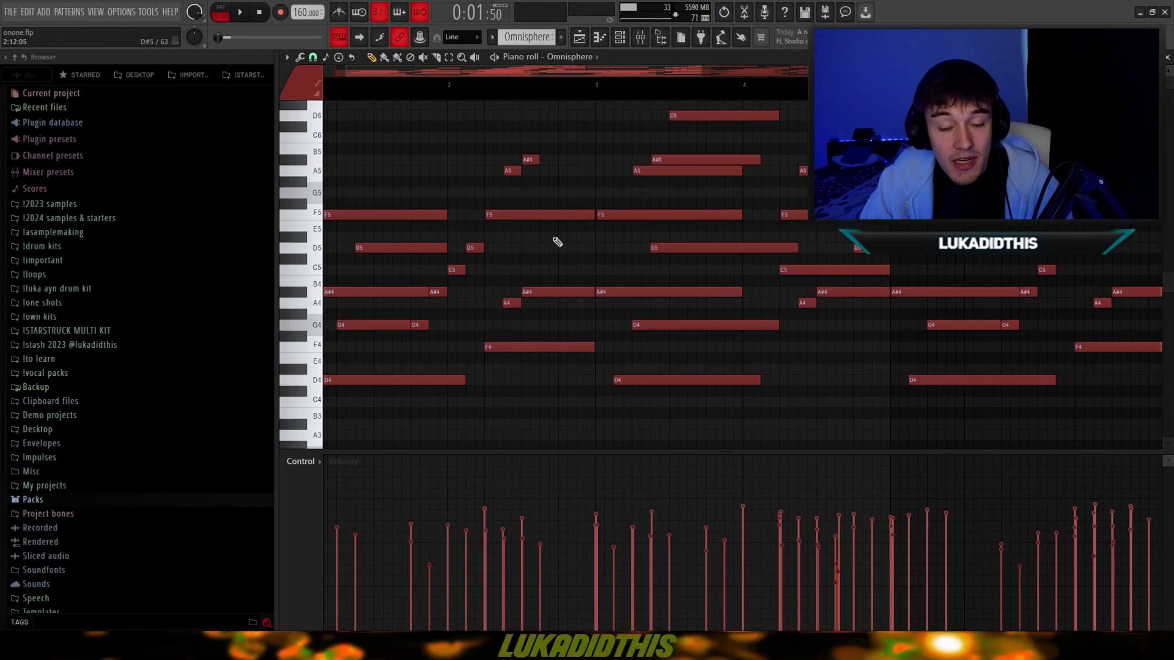
scroll(551, 275, down, 1)
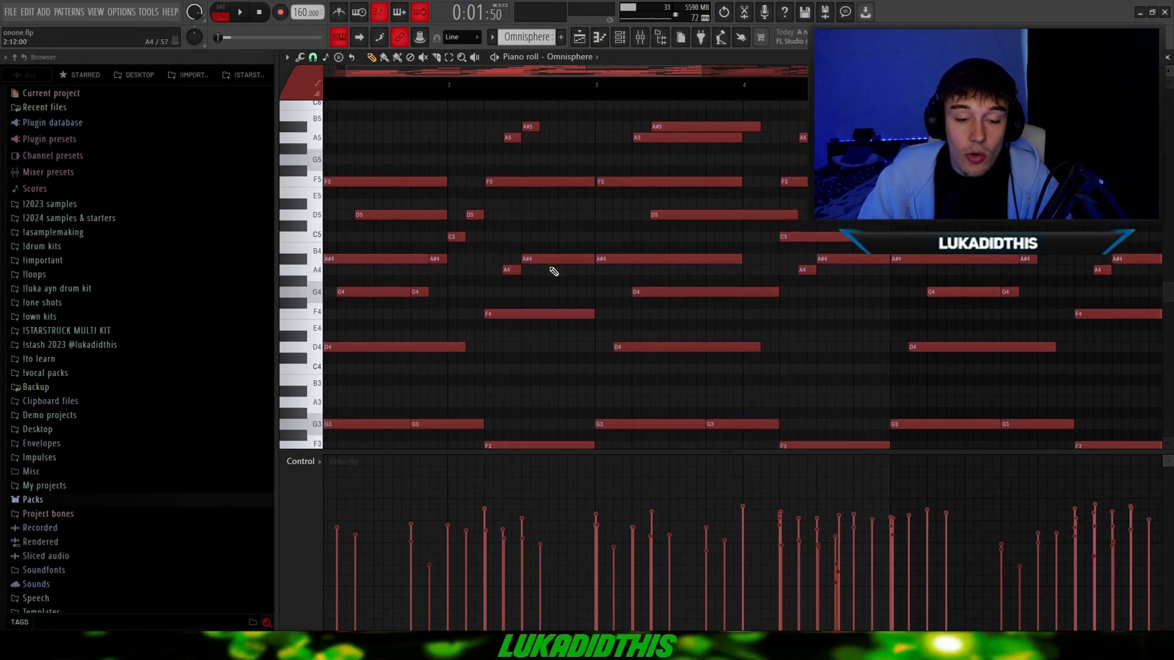
Examine the repeated chord in bar 3 and the high melody run around bar 4.
scroll(564, 297, down, 3)
scroll(517, 342, up, 4)
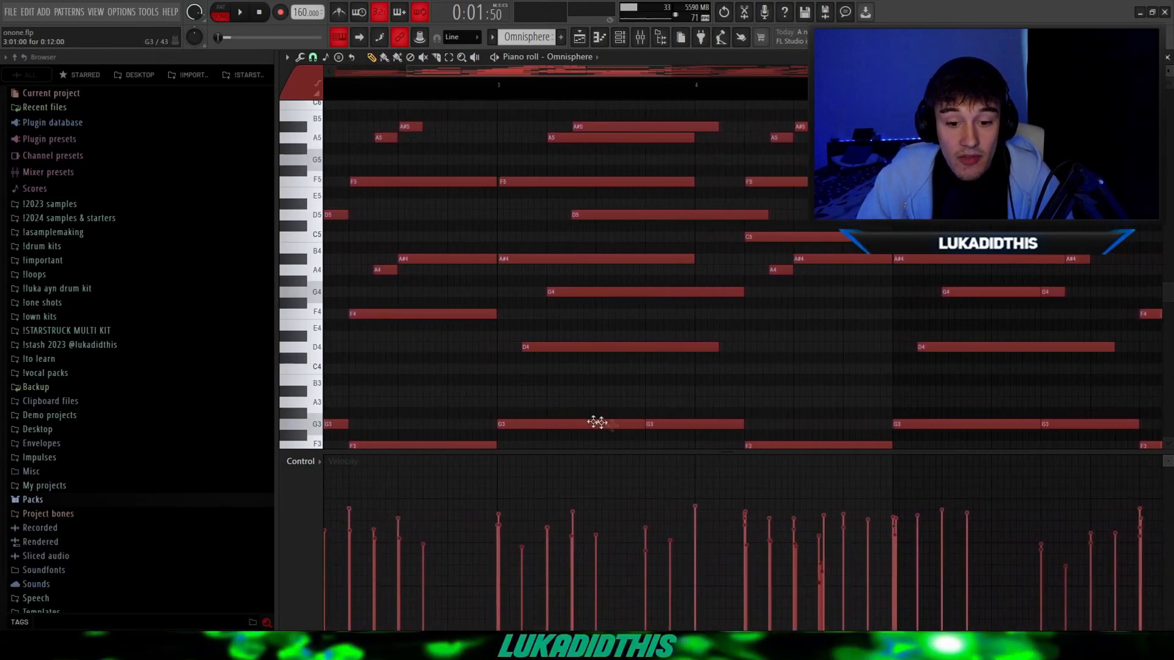
scroll(532, 415, down, 2)
scroll(496, 395, up, 4)
scroll(527, 324, down, 3)
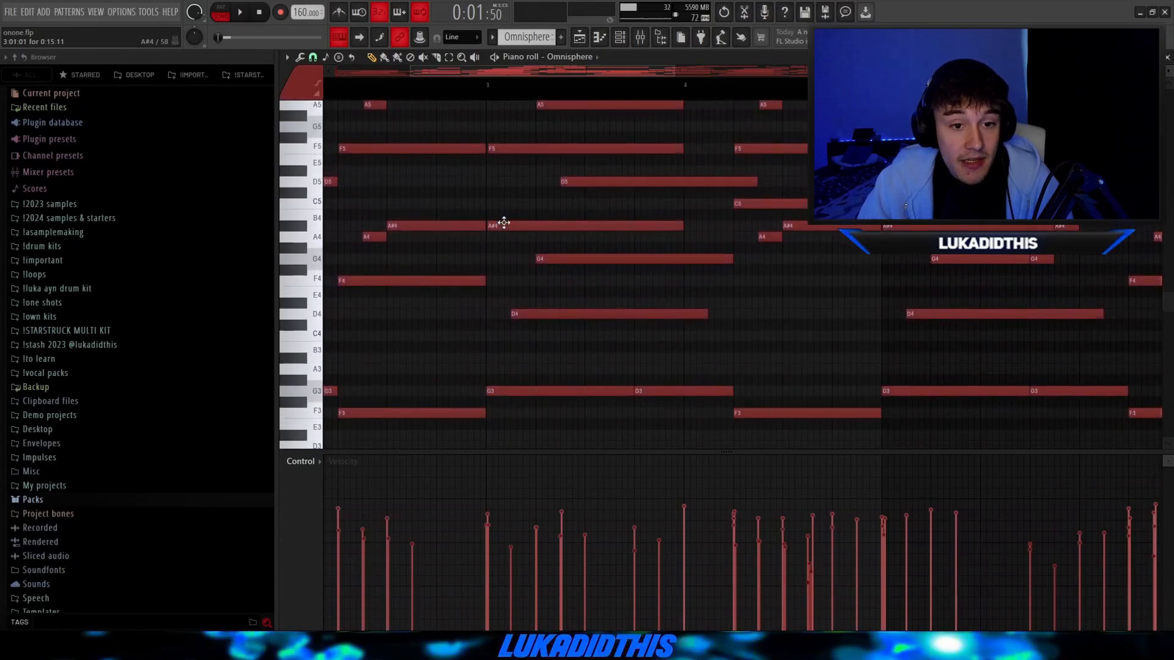
scroll(538, 254, up, 6)
scroll(593, 296, up, 2)
scroll(757, 273, down, 3)
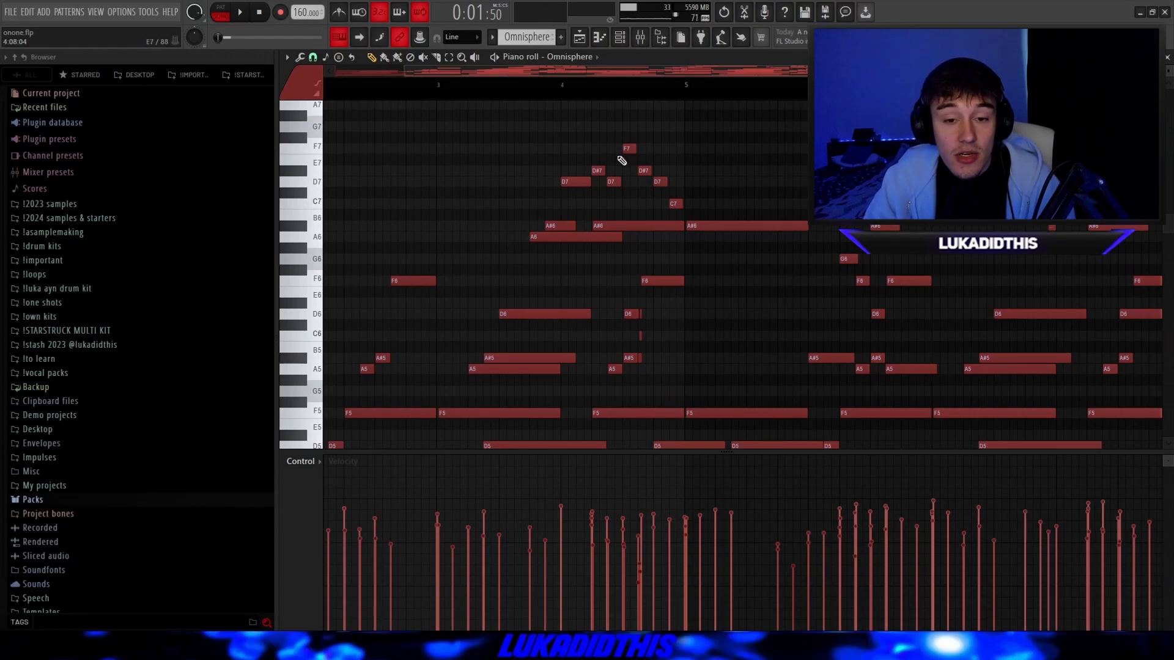
scroll(640, 299, down, 2)
scroll(641, 299, up, 5)
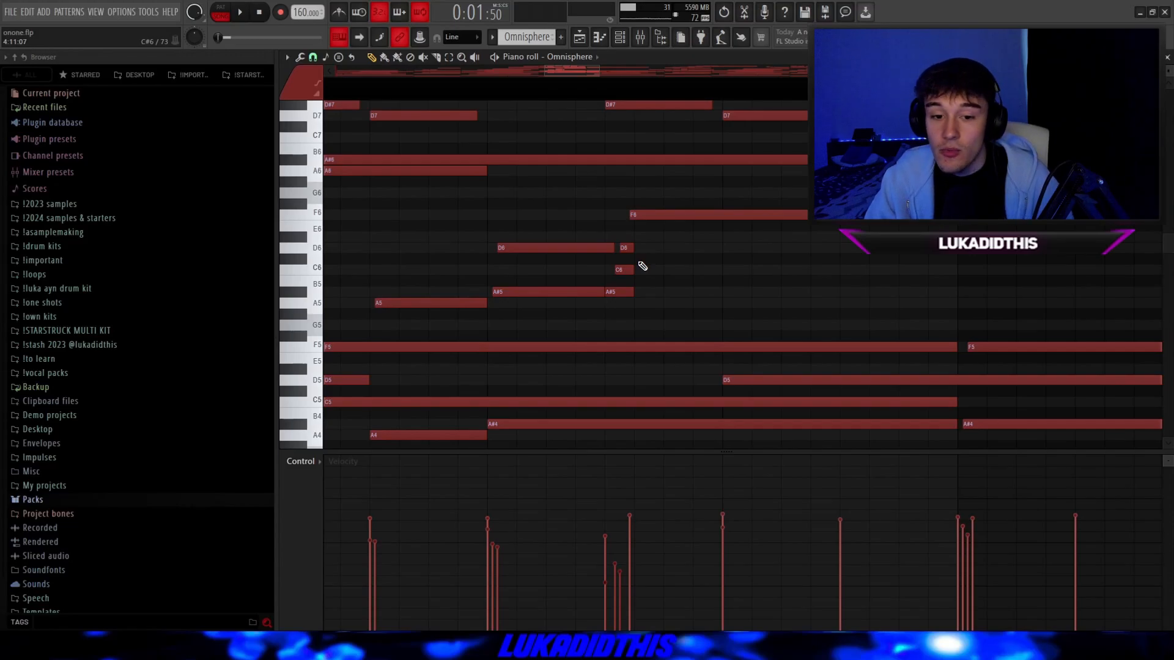
Examine the quick ornament notes before bar 5 and compare the melody's second half with its first.
scroll(612, 288, down, 8)
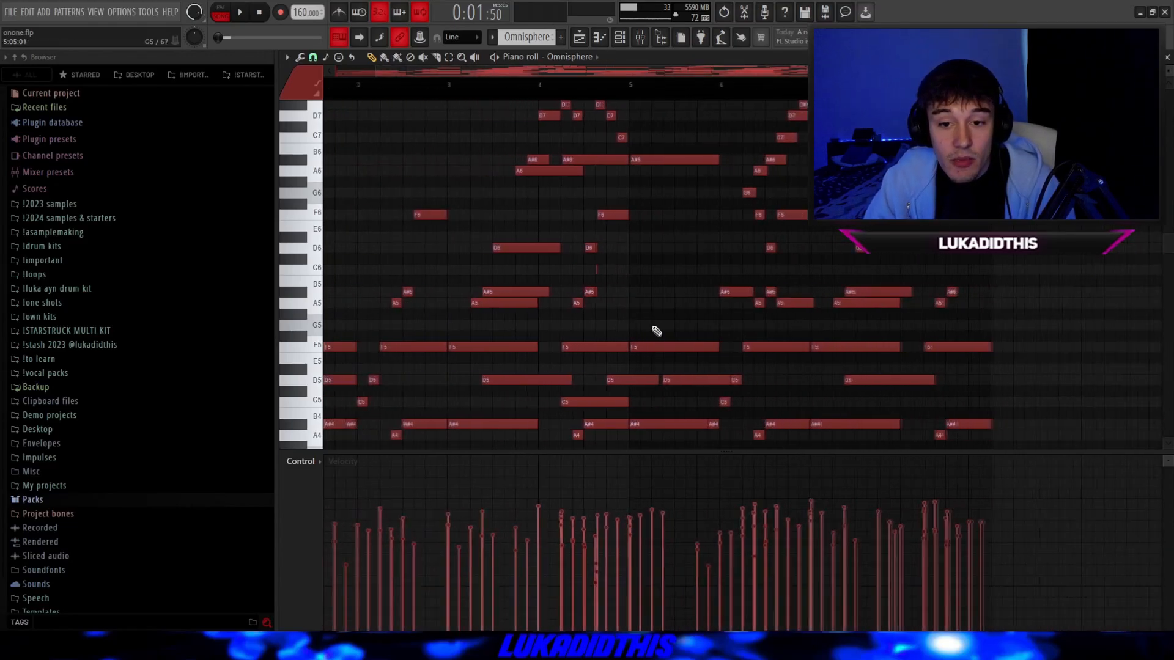
scroll(620, 330, up, 6)
scroll(569, 321, up, 2)
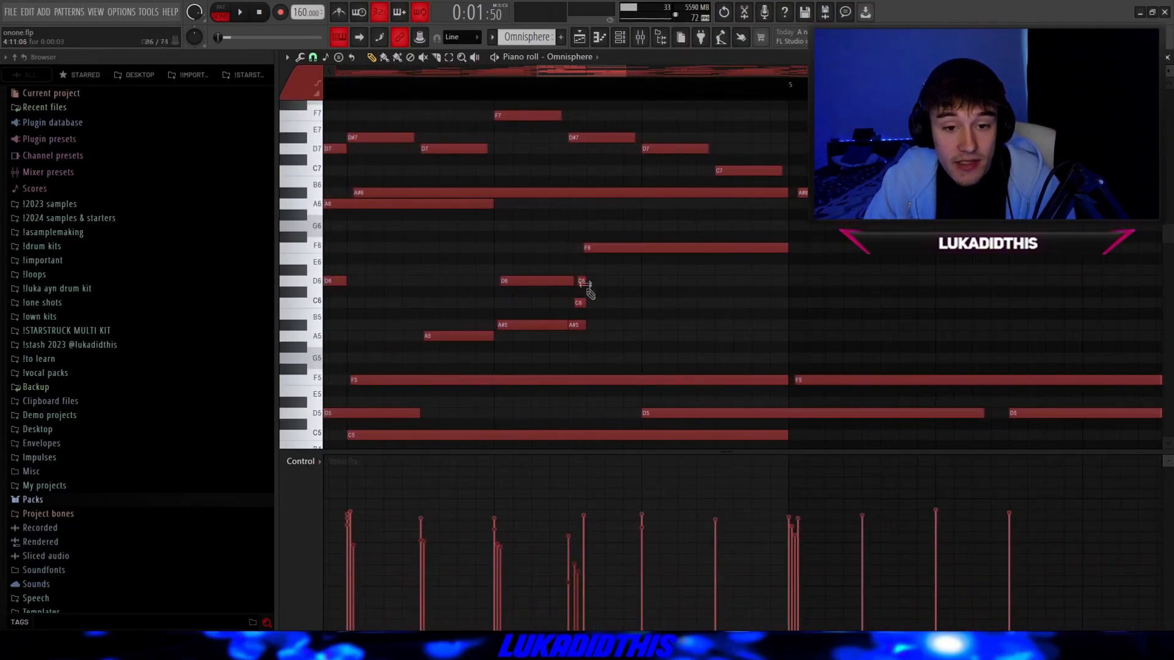
scroll(581, 281, down, 10)
scroll(675, 307, up, 4)
scroll(681, 309, down, 2)
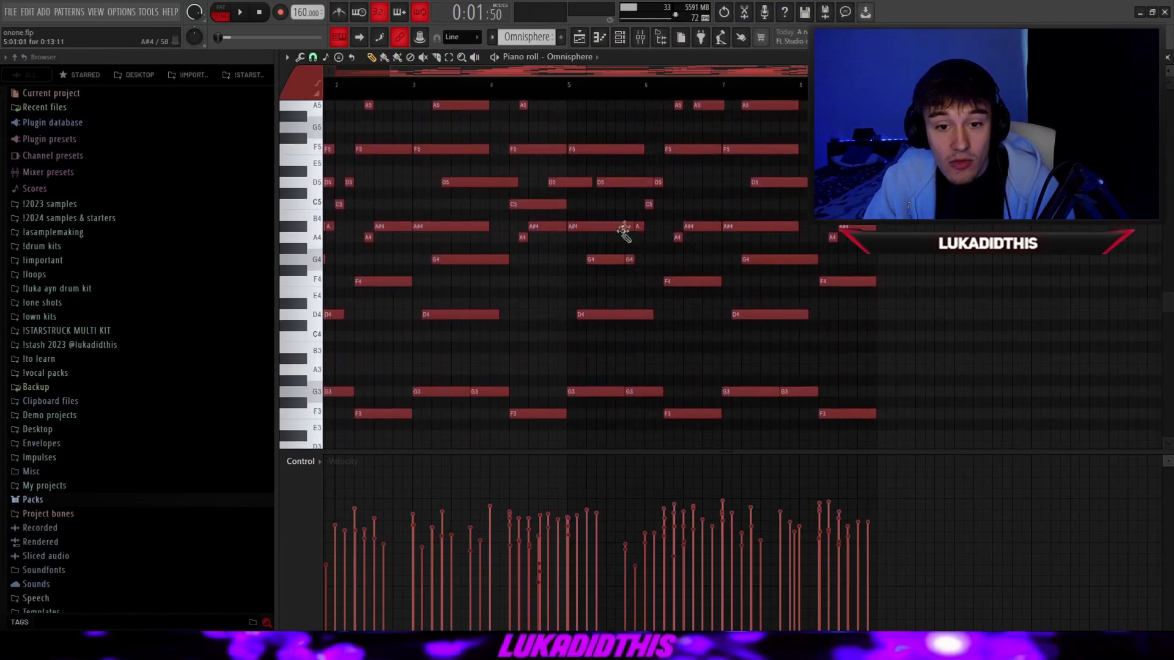
scroll(728, 292, up, 8)
scroll(725, 287, down, 1)
scroll(706, 279, up, 3)
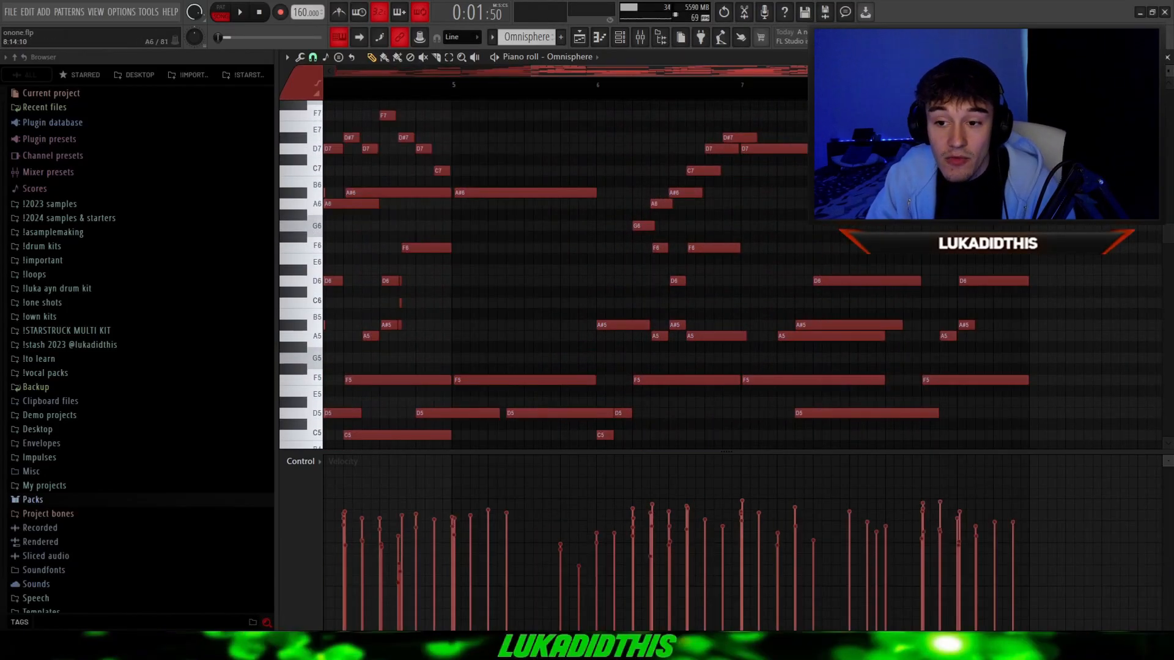
scroll(979, 287, down, 7)
scroll(795, 300, up, 4)
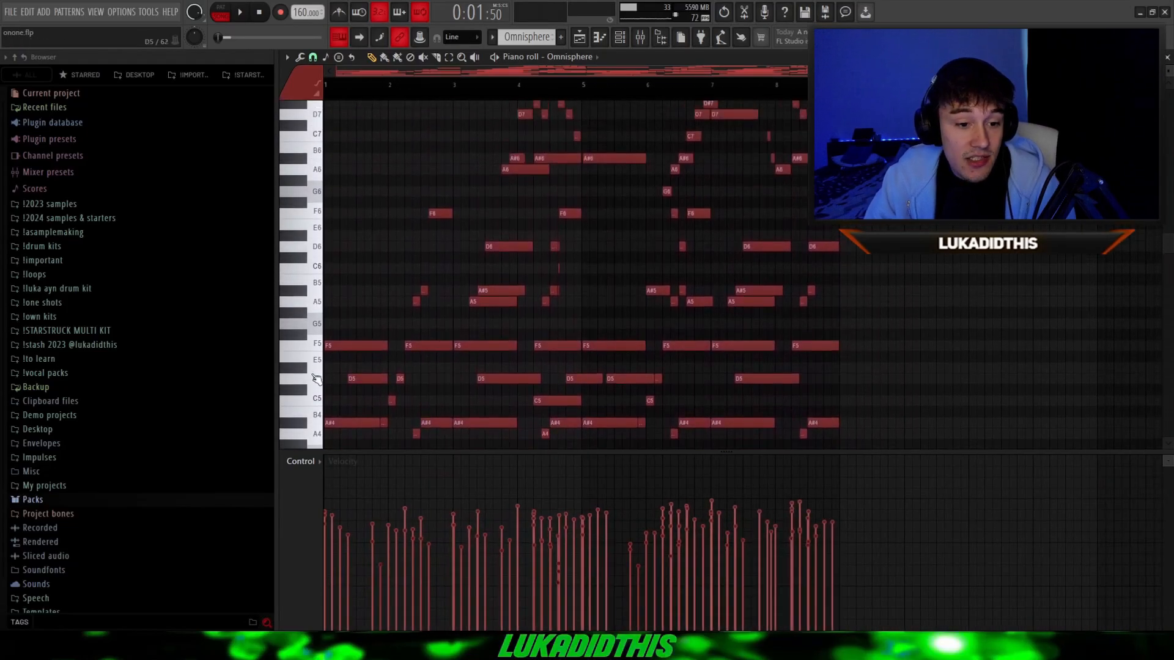
Open the Strum tool and the Randomizer for the Omnisphere melody without applying any changes.
scroll(316, 378, up, 4)
key(alt+s)
click(678, 261)
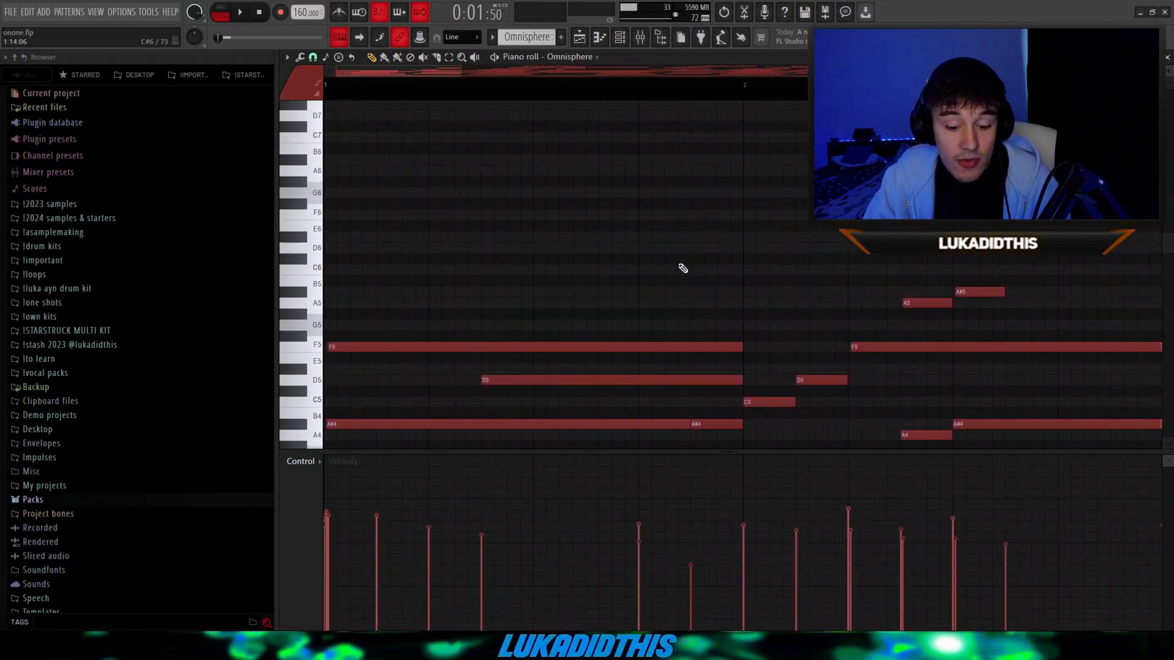
key(alt+r)
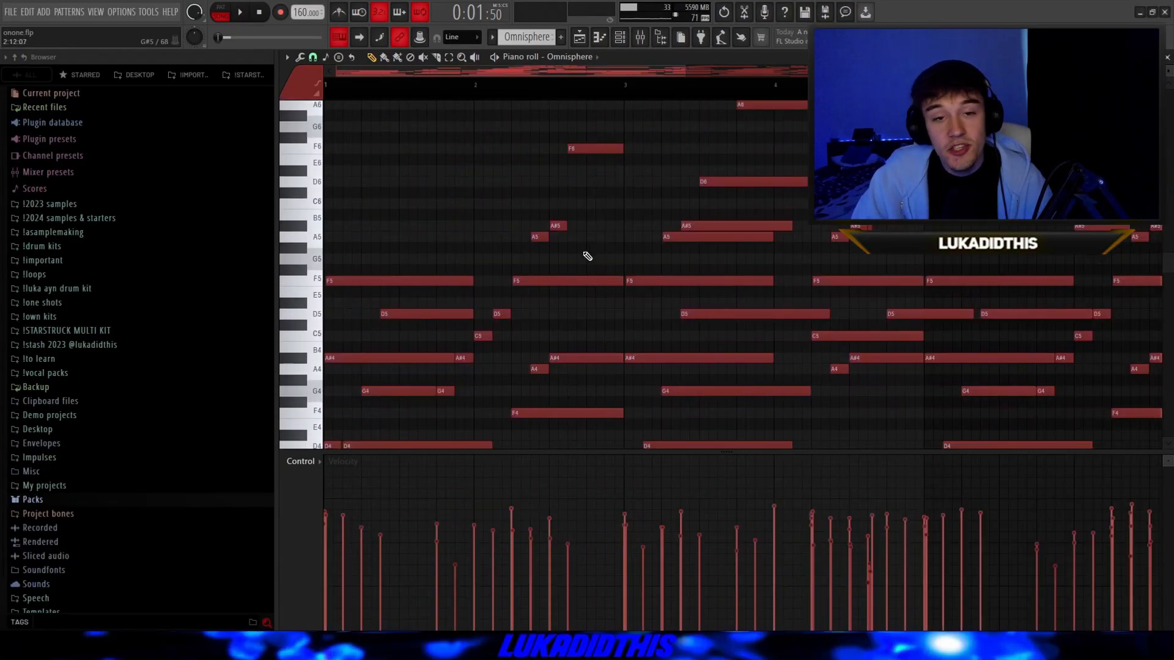
Fit the full pitch range of the Omnisphere melody into view and play it back.
drag(1168, 72, 1168, 69)
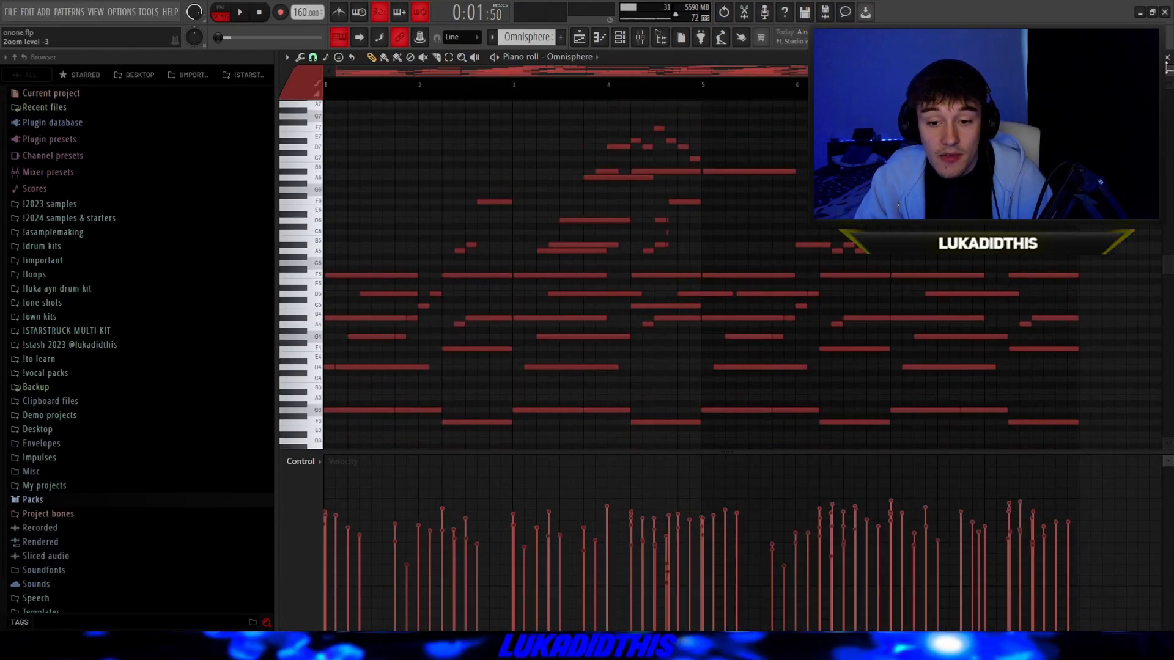
scroll(612, 233, down, 1)
scroll(612, 232, up, 1)
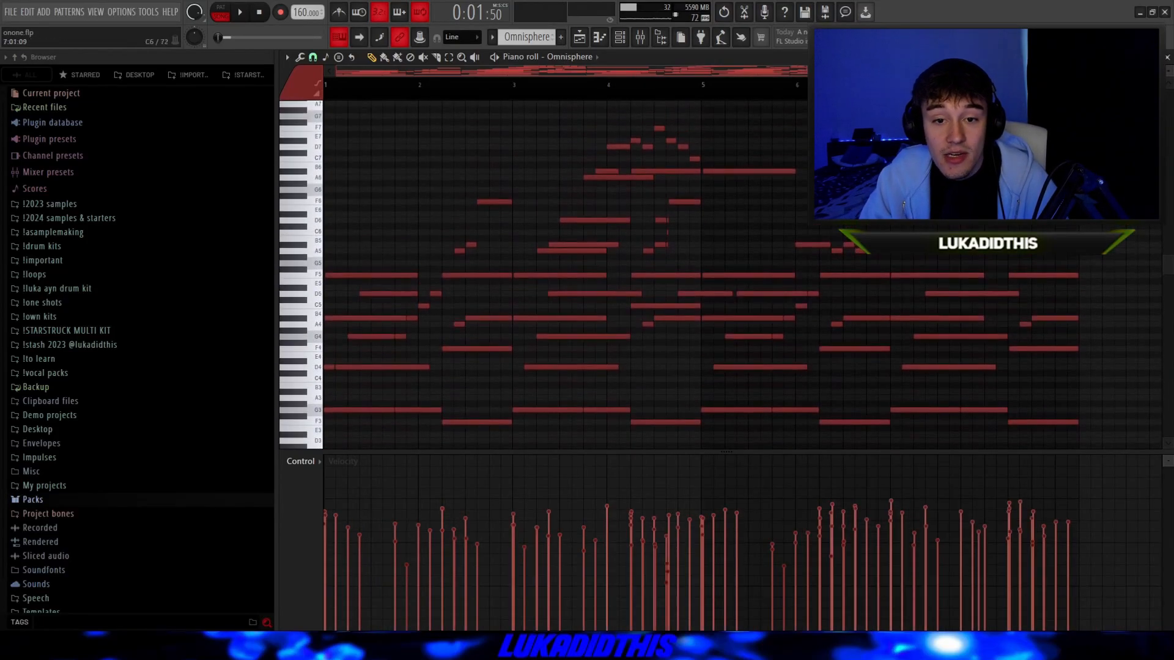
key(space)
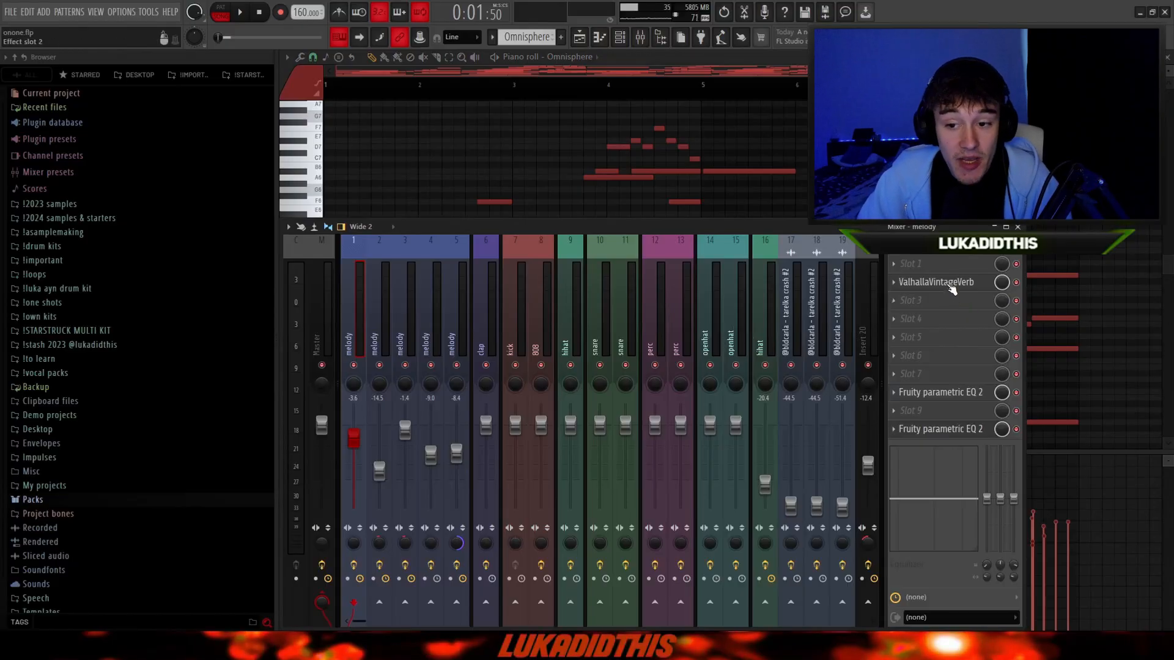
Inspect the ValhallaVintageVerb and Fruity parametric EQ 2 settings on the melody mixer track, and close the mixer.
click(951, 285)
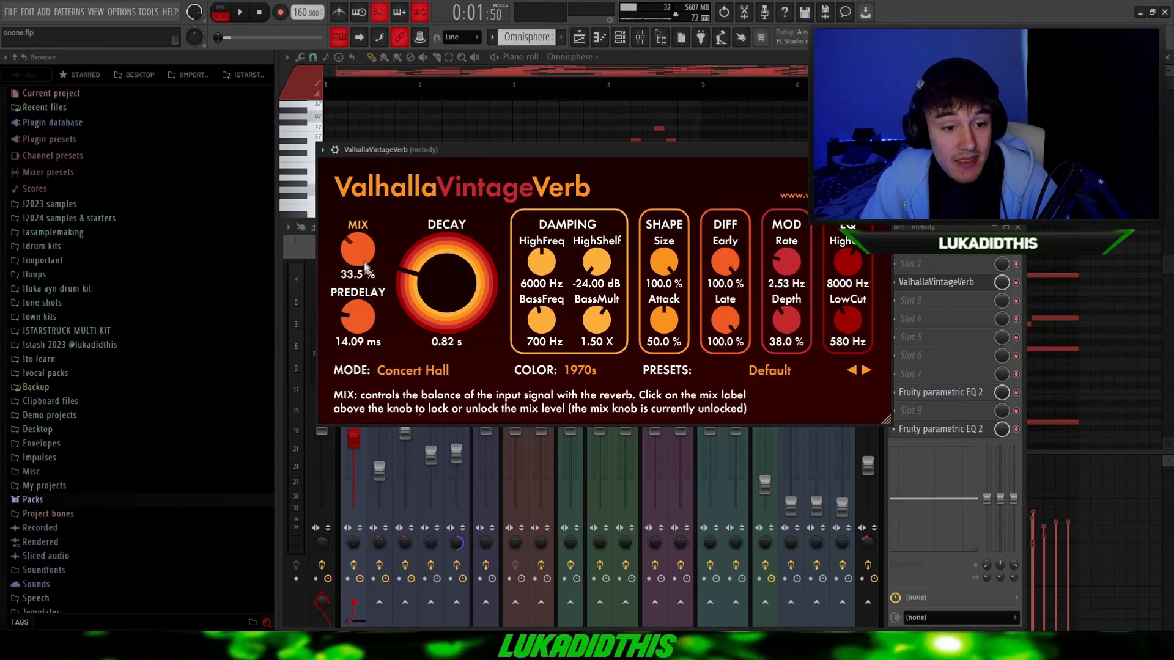
click(941, 393)
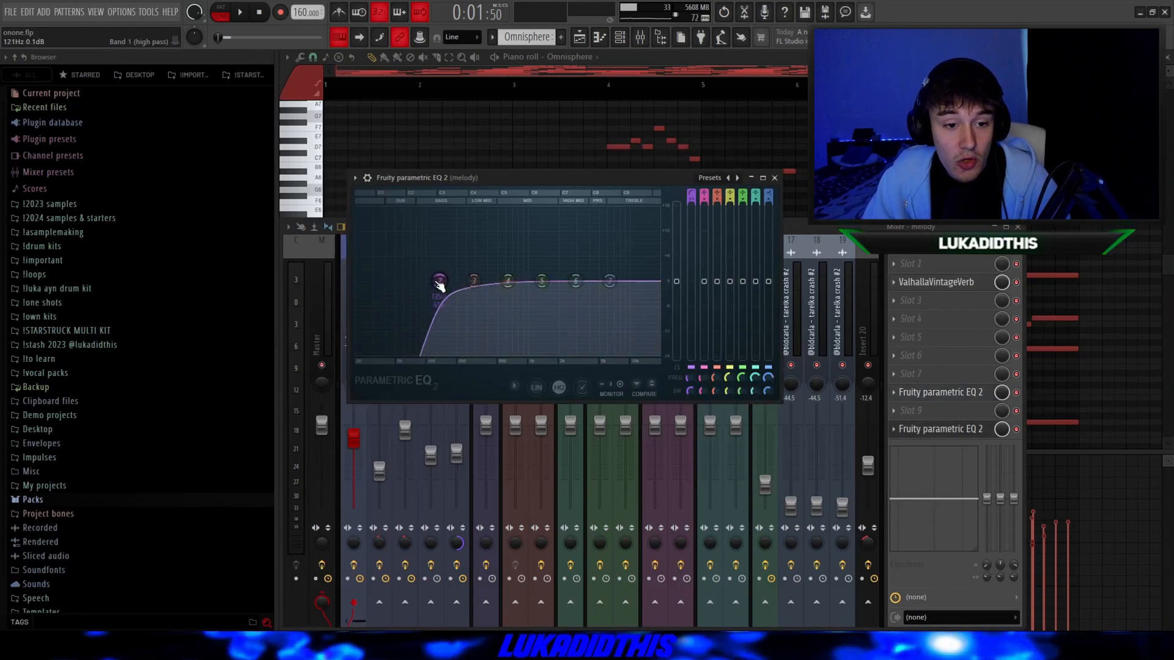
click(775, 178)
key(F9)
Inspect the sample settings of the electric guitar loop on Track 13 in the playlist and compare it with the Track 2 arrangement.
click(585, 40)
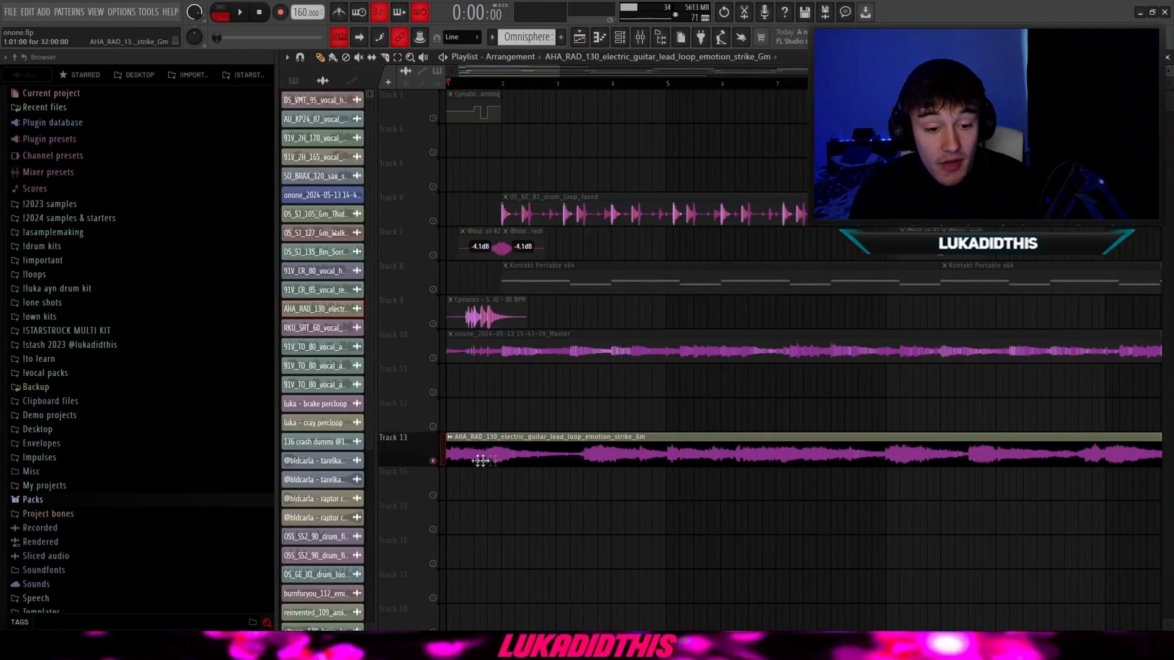
double_click(505, 455)
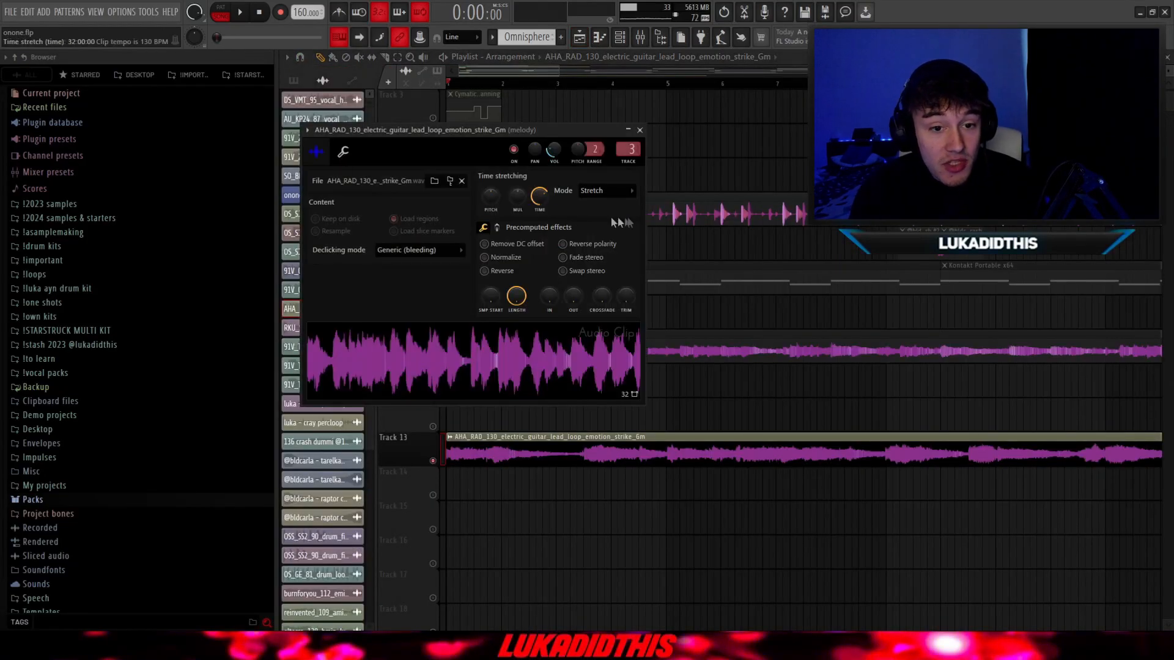
scroll(663, 457, down, 5)
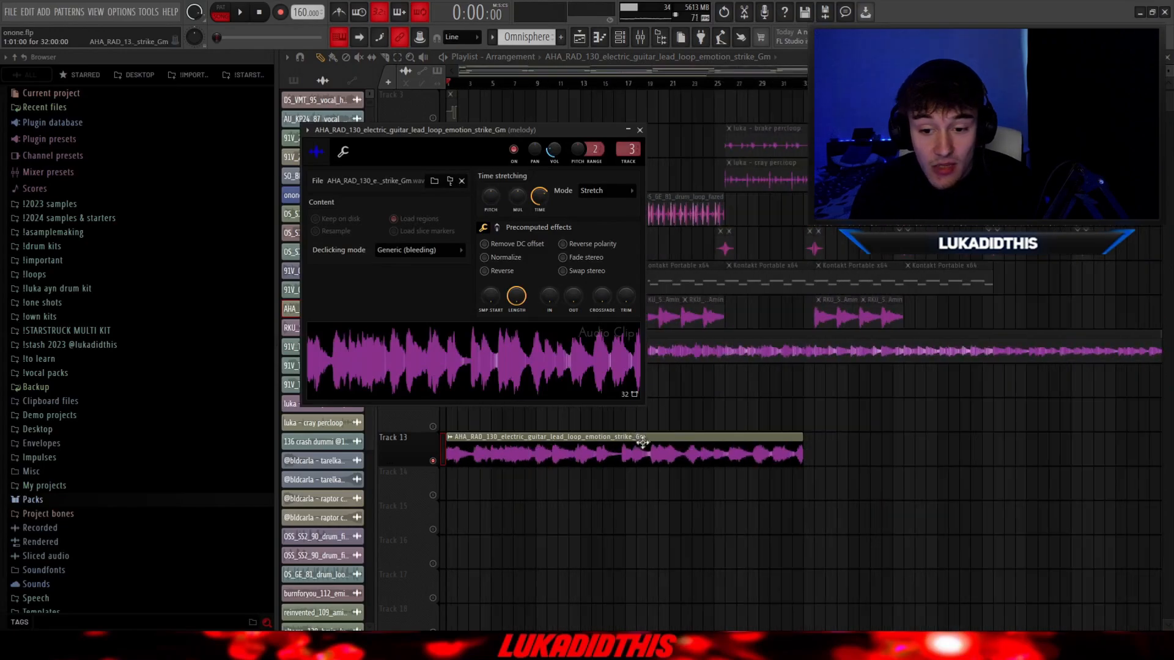
key(Escape)
scroll(550, 476, up, 5)
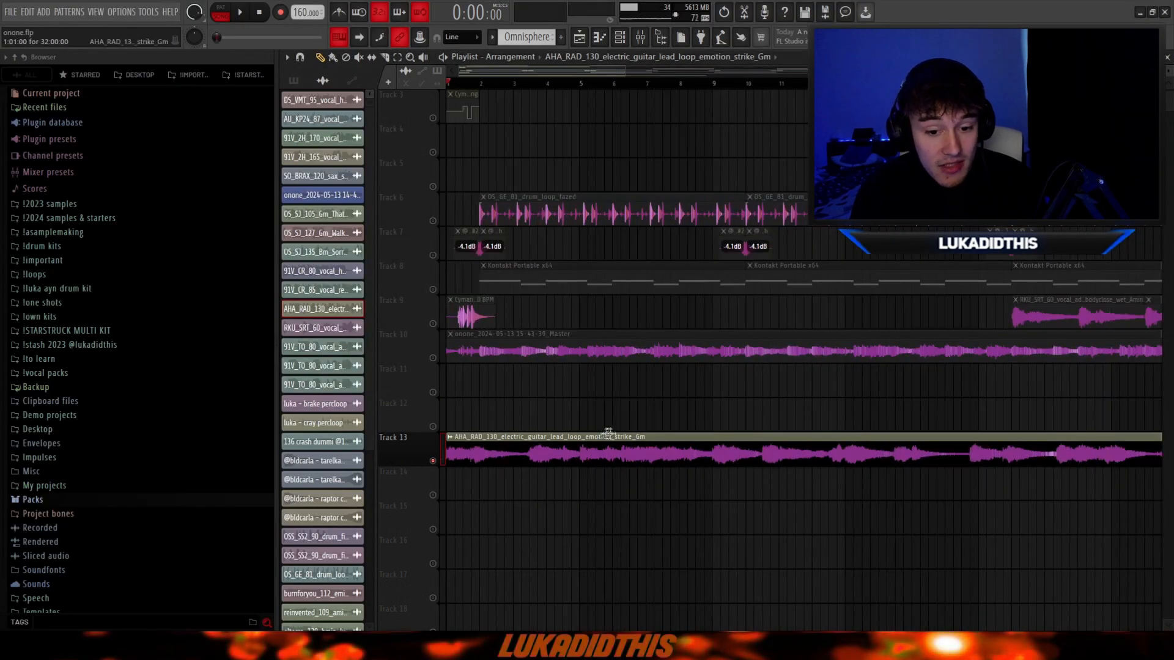
scroll(541, 266, up, 2)
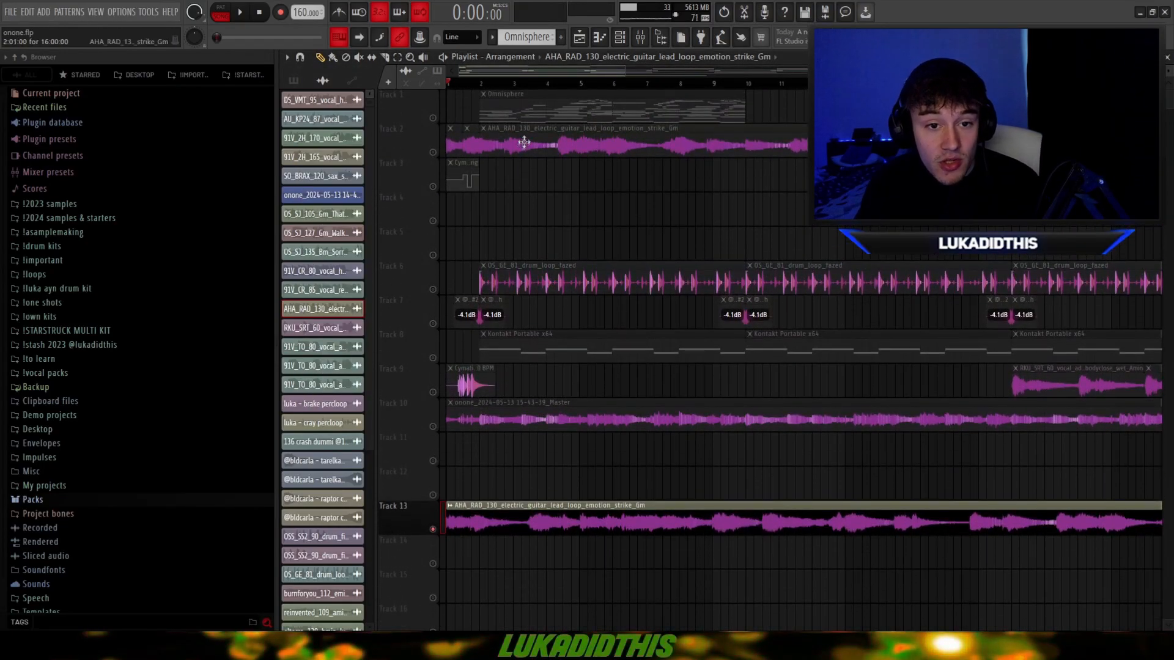
Clear the guitar loop from Track 13 and move the snake drum fill's panning automation to the start of Track 8.
scroll(502, 357, down, 5)
double_click(501, 357)
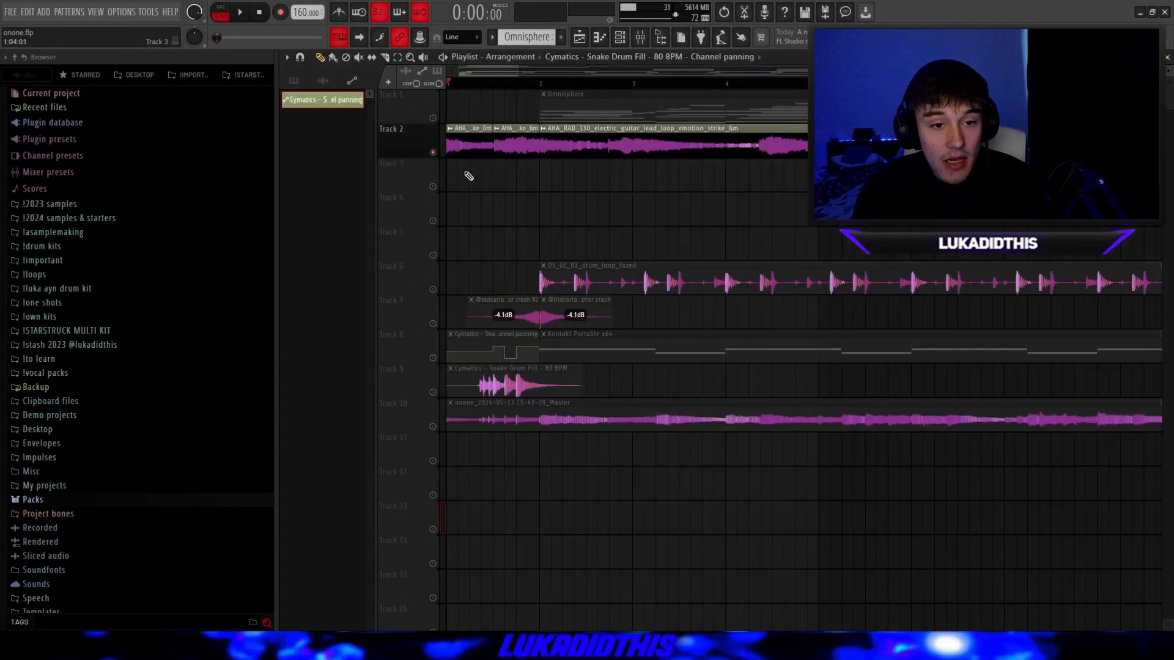
scroll(401, 179, up, 2)
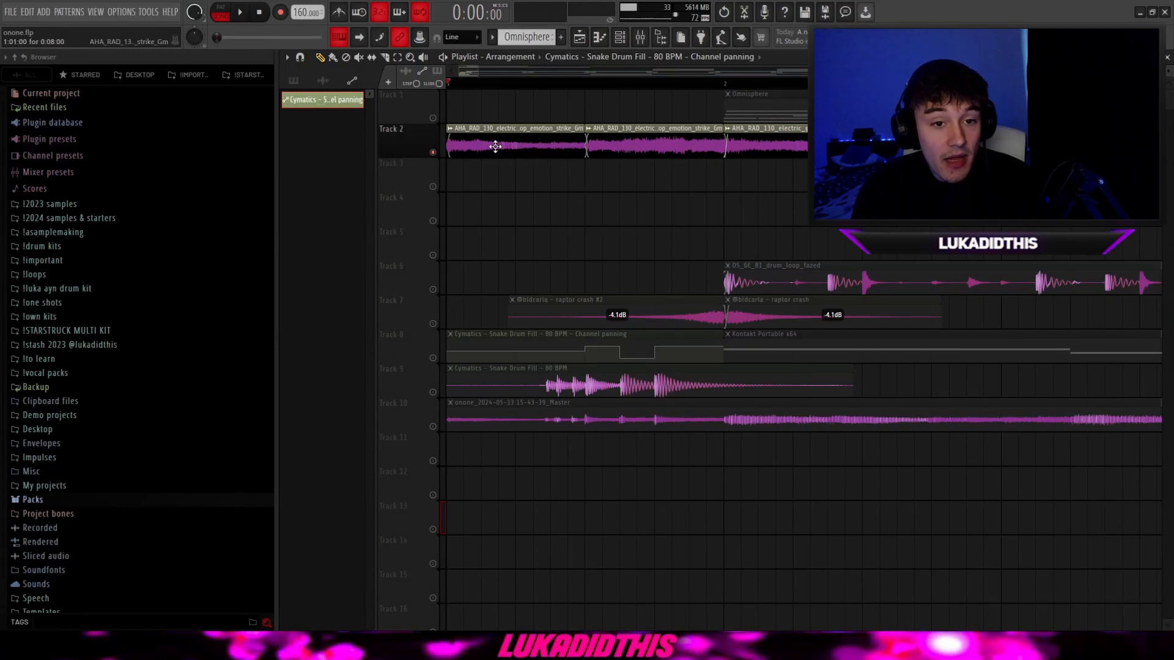
Examine how the electric guitar loop is cut into short pieces at the start of Track 2 and continues from bar 2.
scroll(477, 156, up, 2)
scroll(479, 149, down, 5)
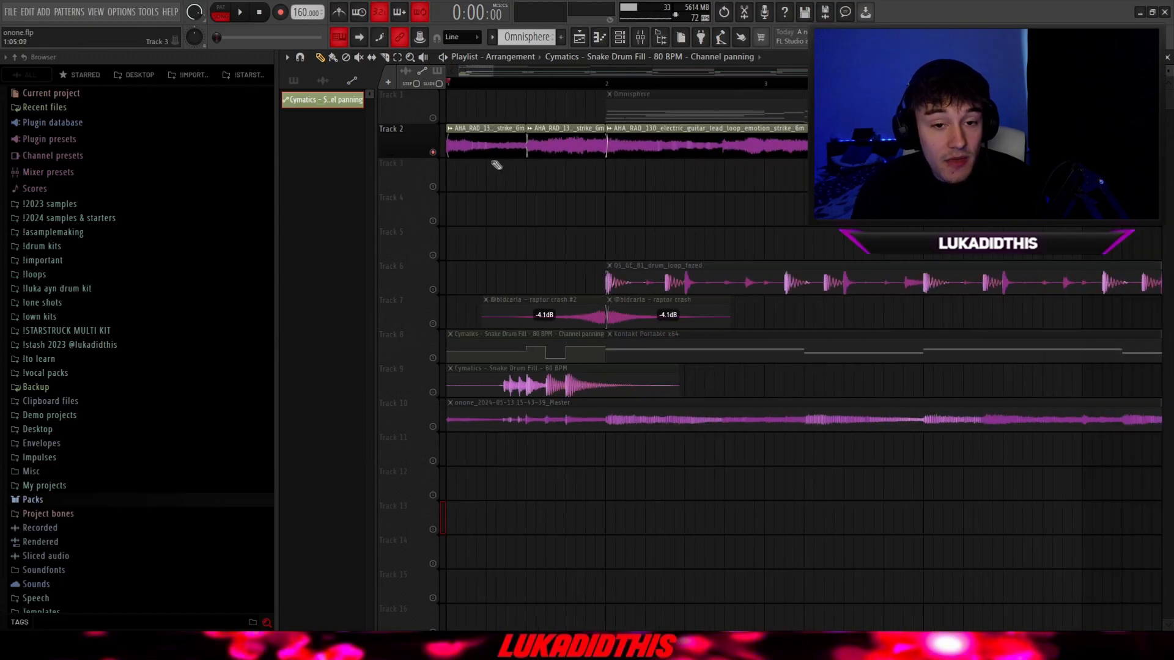
scroll(537, 211, down, 3)
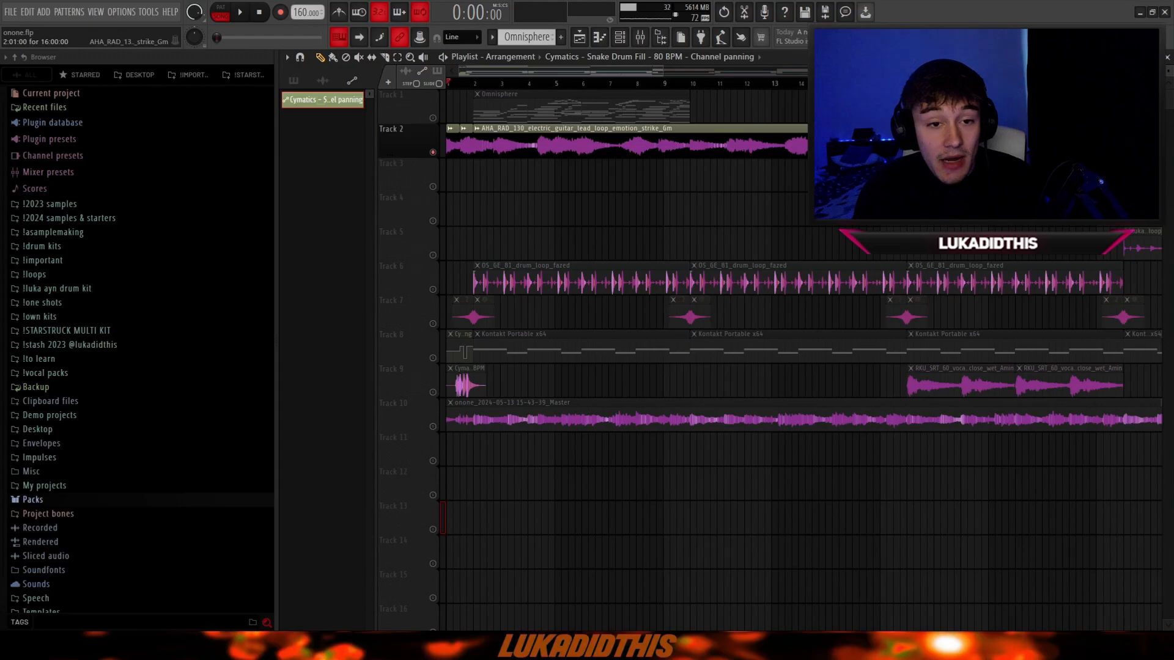
scroll(437, 162, up, 6)
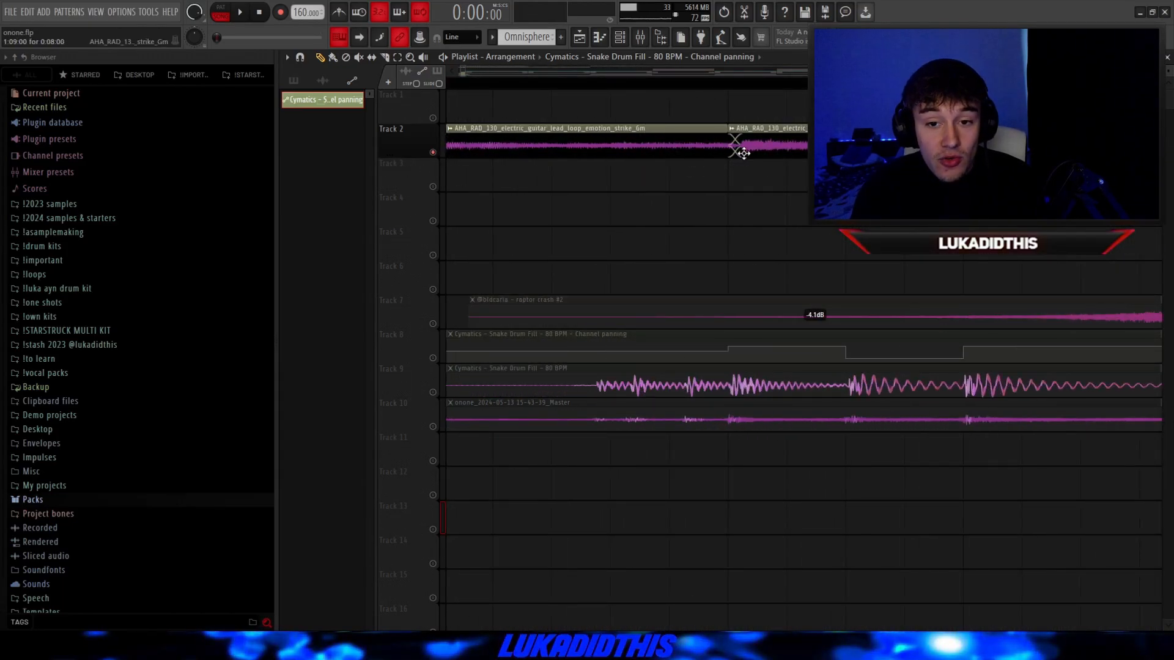
scroll(672, 189, down, 6)
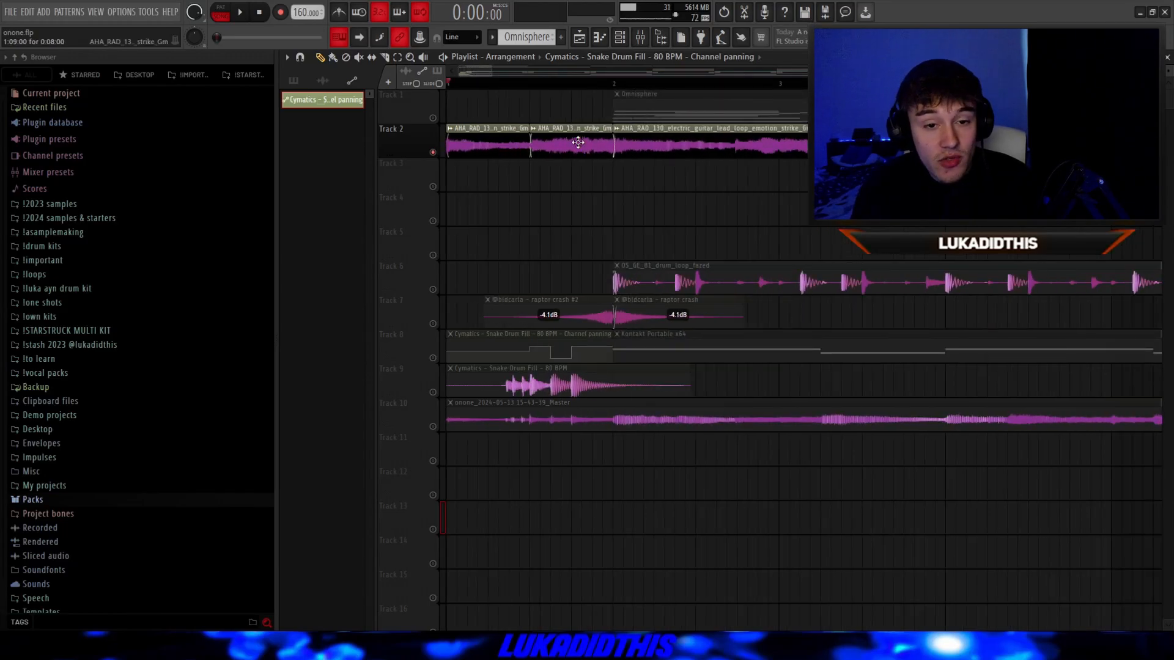
scroll(566, 181, down, 3)
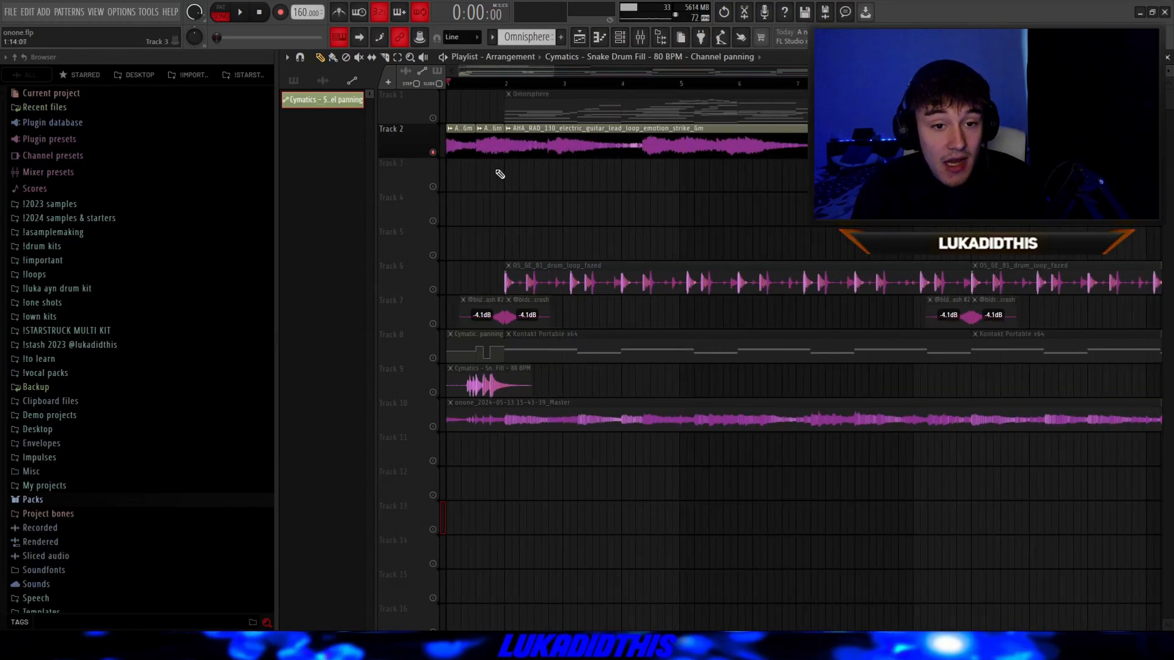
scroll(500, 174, down, 3)
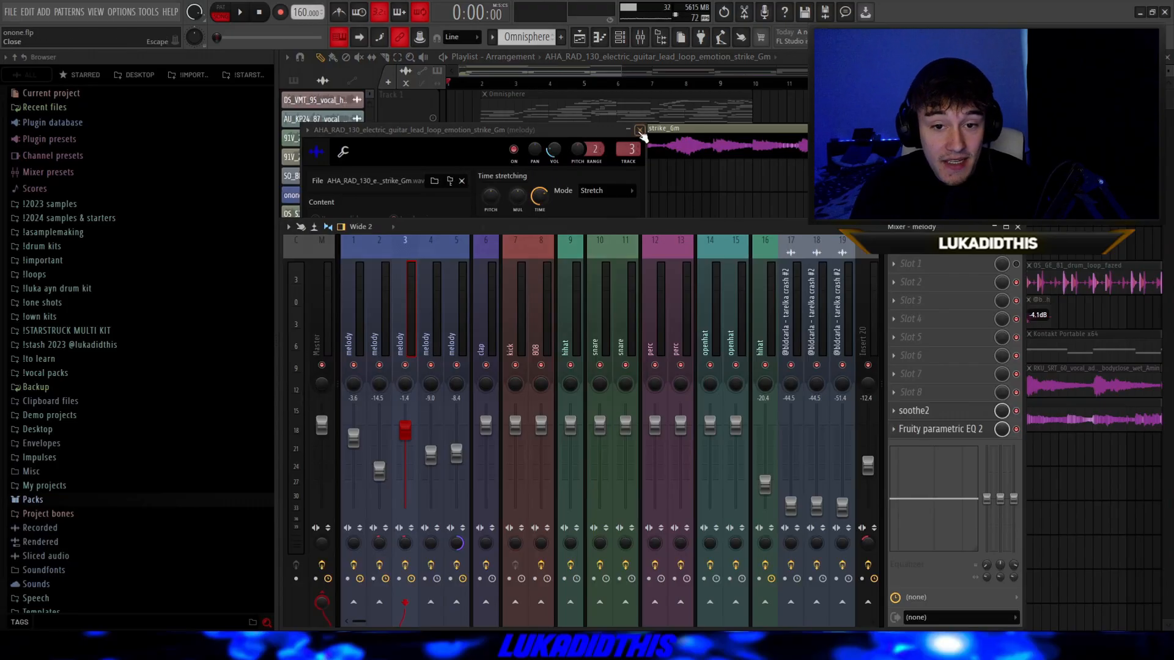
Close the guitar loop's sample settings and inspect soothe2 and Fruity parametric EQ 2 on its melody mixer track.
click(641, 130)
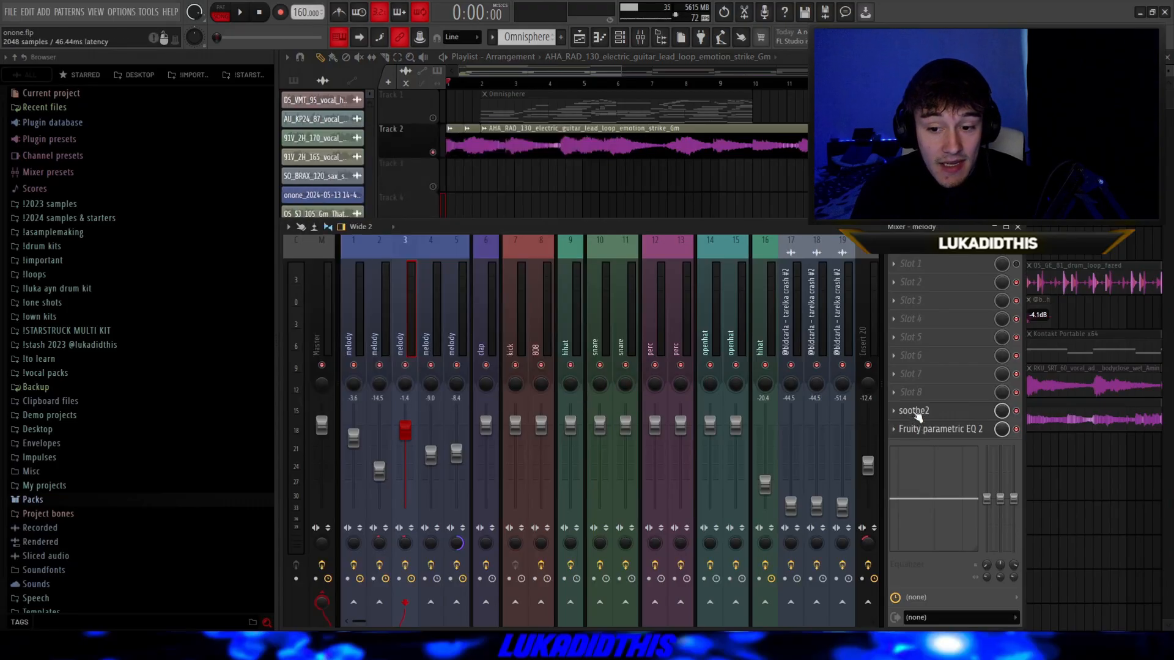
click(915, 411)
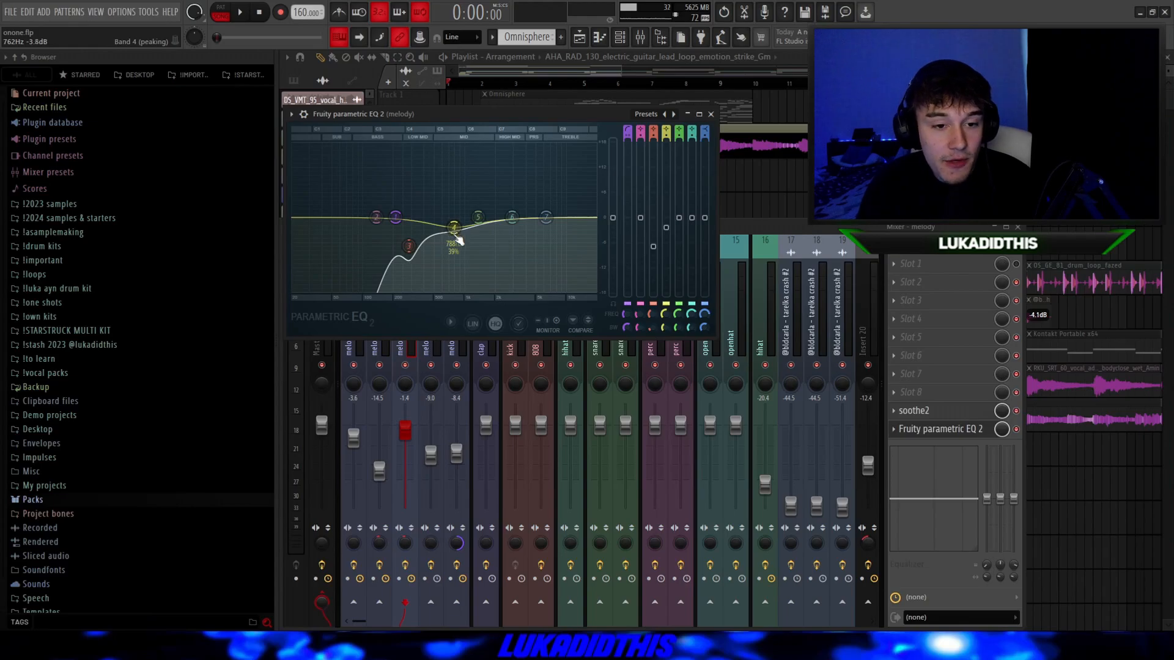
key(Escape)
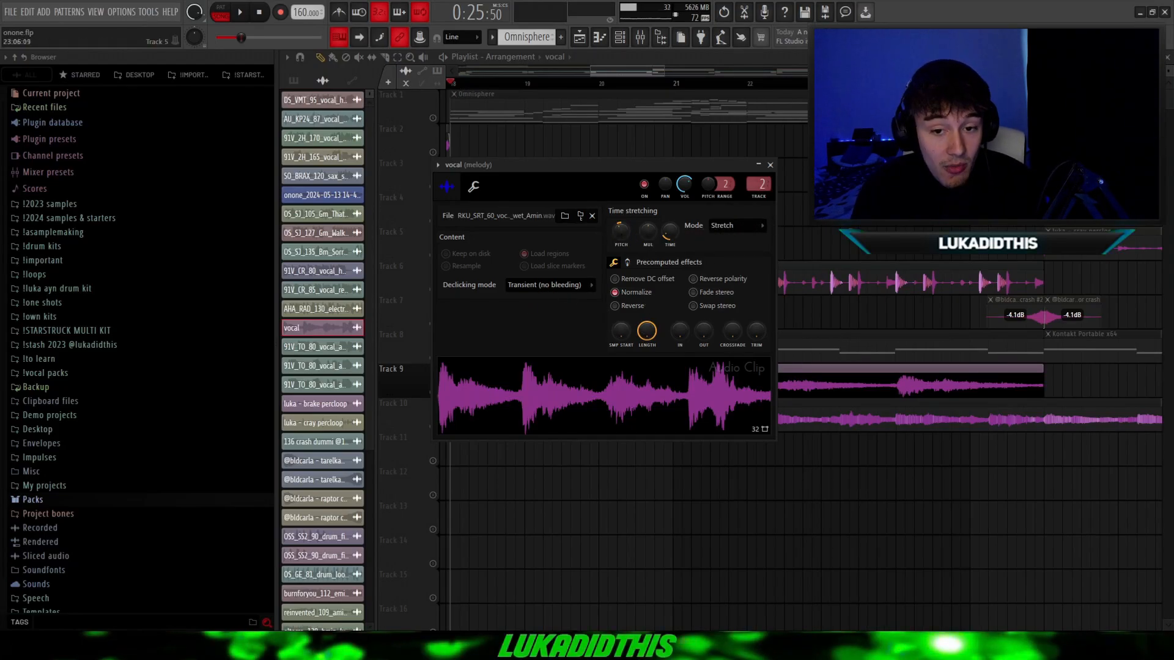
Close the vocal's sample settings and review the placement of the vocal clips on Track 9 from bar 18.
click(770, 165)
scroll(682, 366, down, 1)
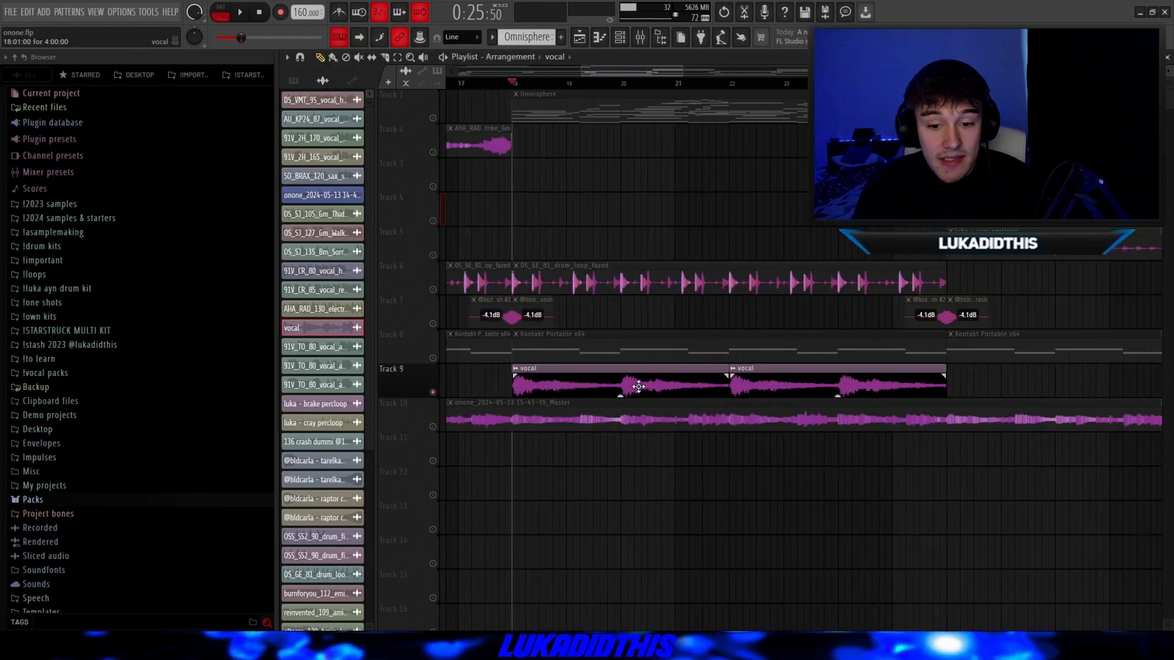
middle_click(684, 448)
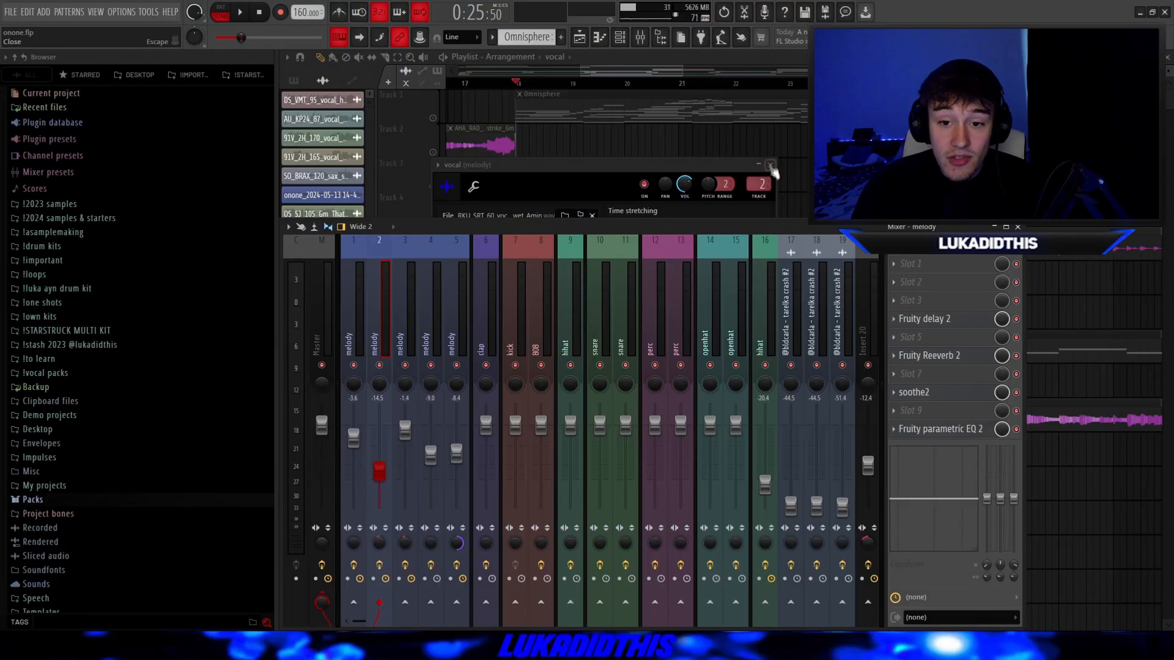
Inspect the Fruity delay 2, Fruity Reeverb 2 and Fruity parametric EQ 2 settings on the vocal's mixer track.
click(771, 166)
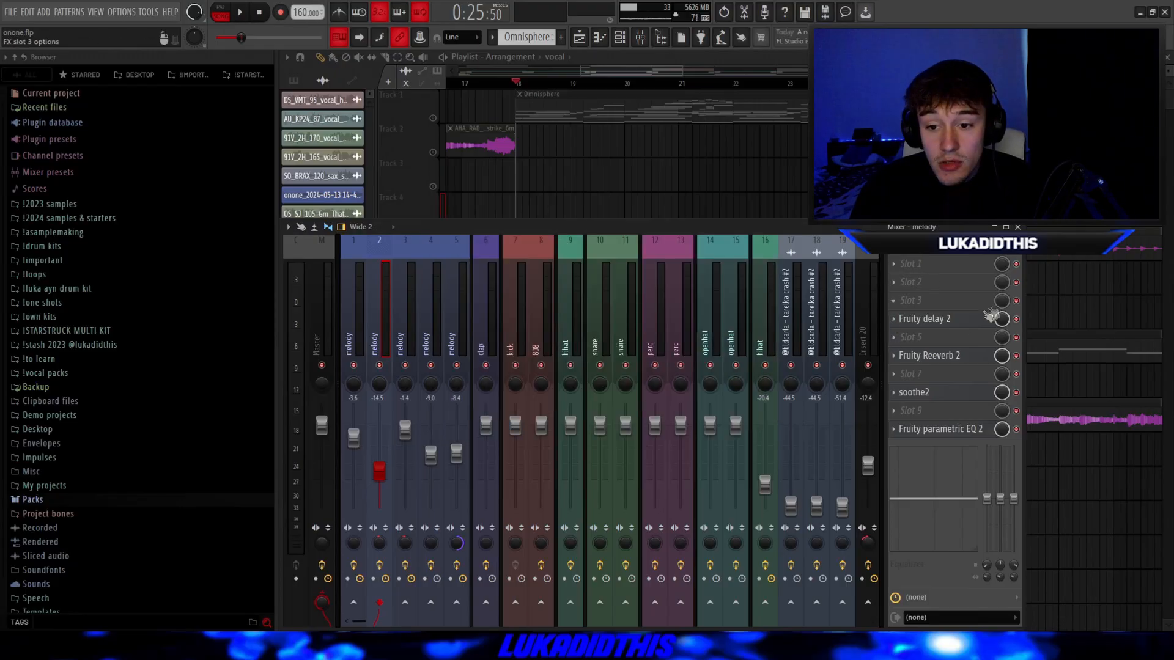
drag(416, 135, 581, 181)
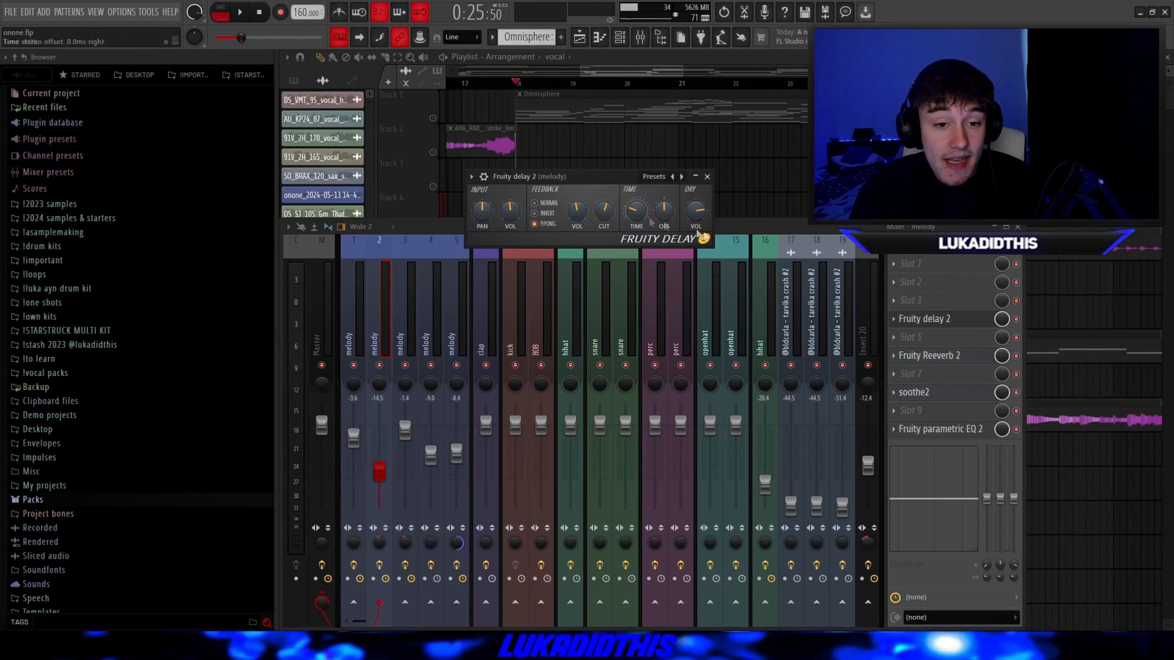
click(959, 356)
drag(450, 140, 546, 176)
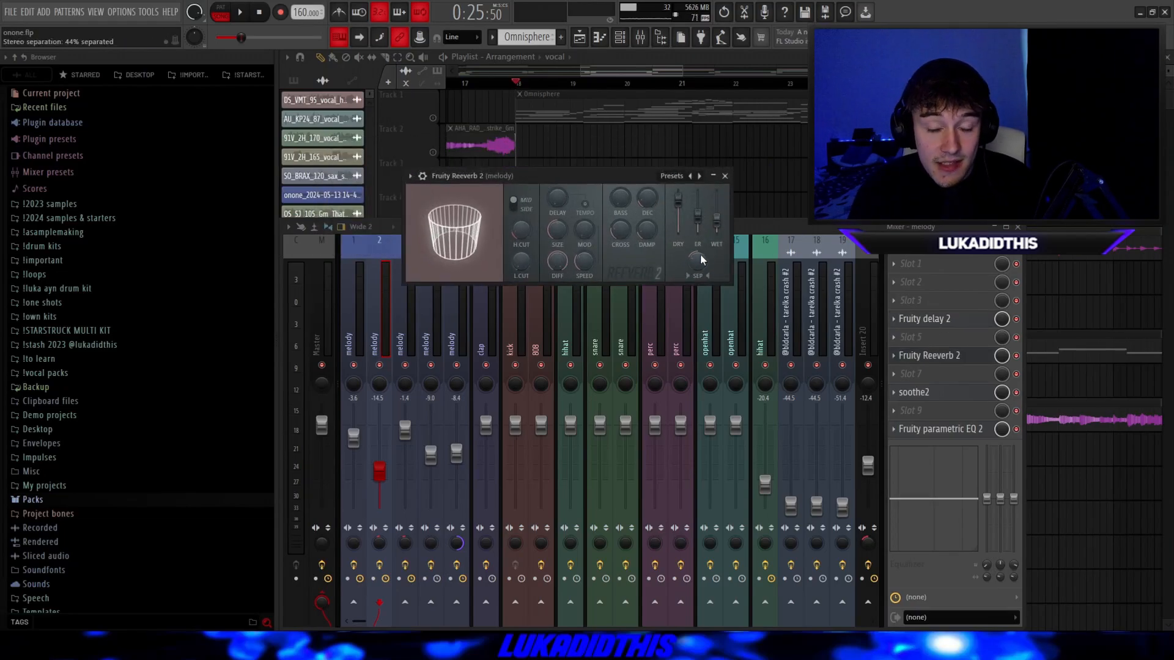
click(726, 176)
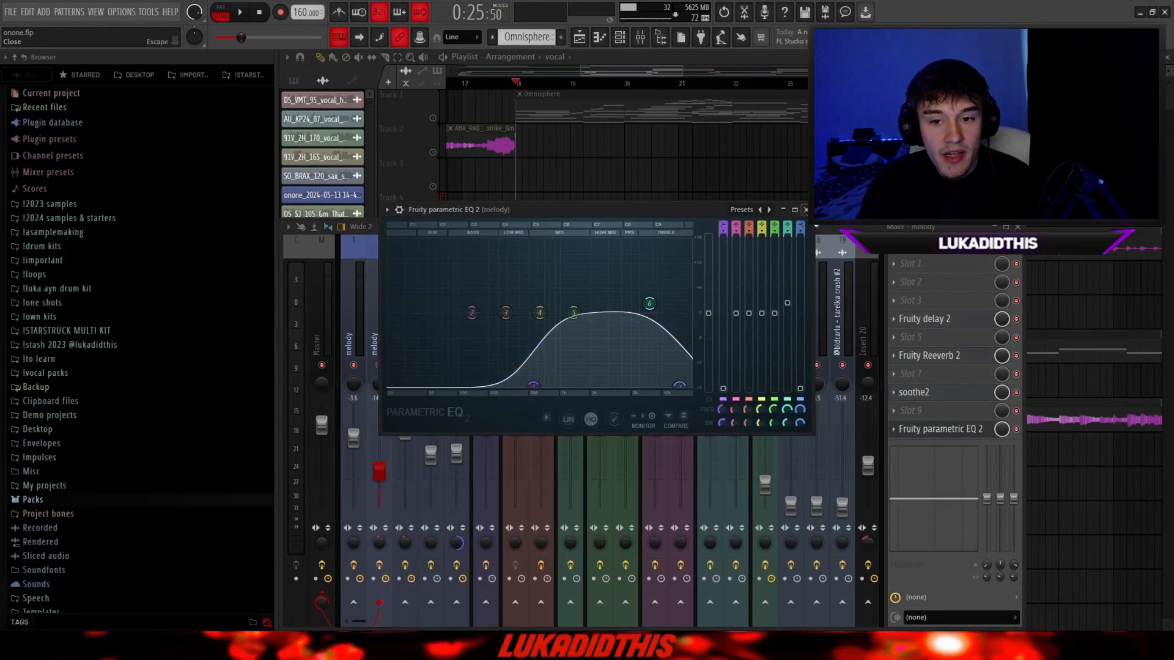
click(805, 210)
Find the percloops starting at bar 42 and show their source files in the PERCLOOPS folder of !STARSTRUCK MULTI KIT.
mouse_move(382, 541)
mouse_down()
mouse_move(375, 525)
mouse_move(376, 538)
mouse_up()
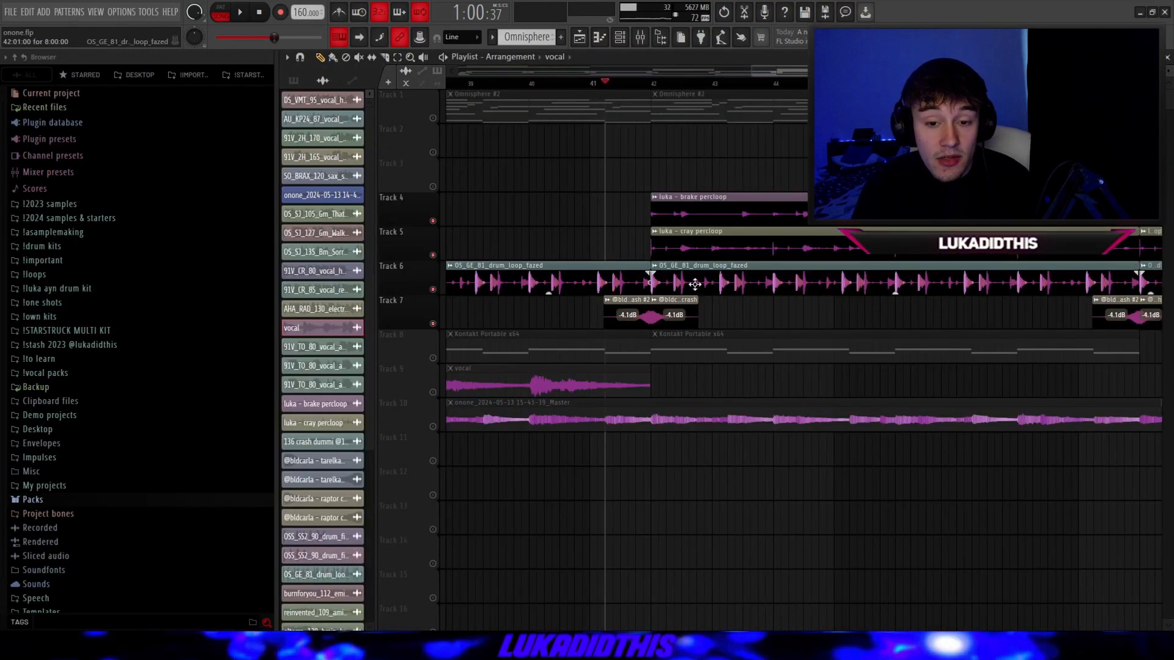
scroll(693, 288, up, 3)
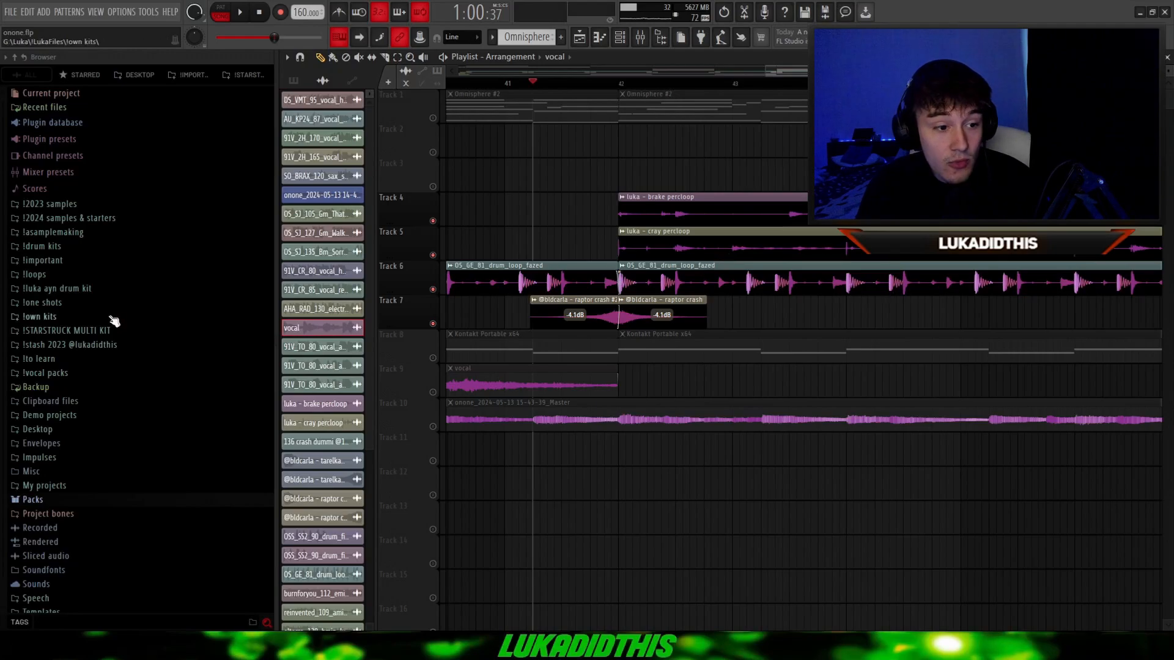
click(91, 331)
click(82, 291)
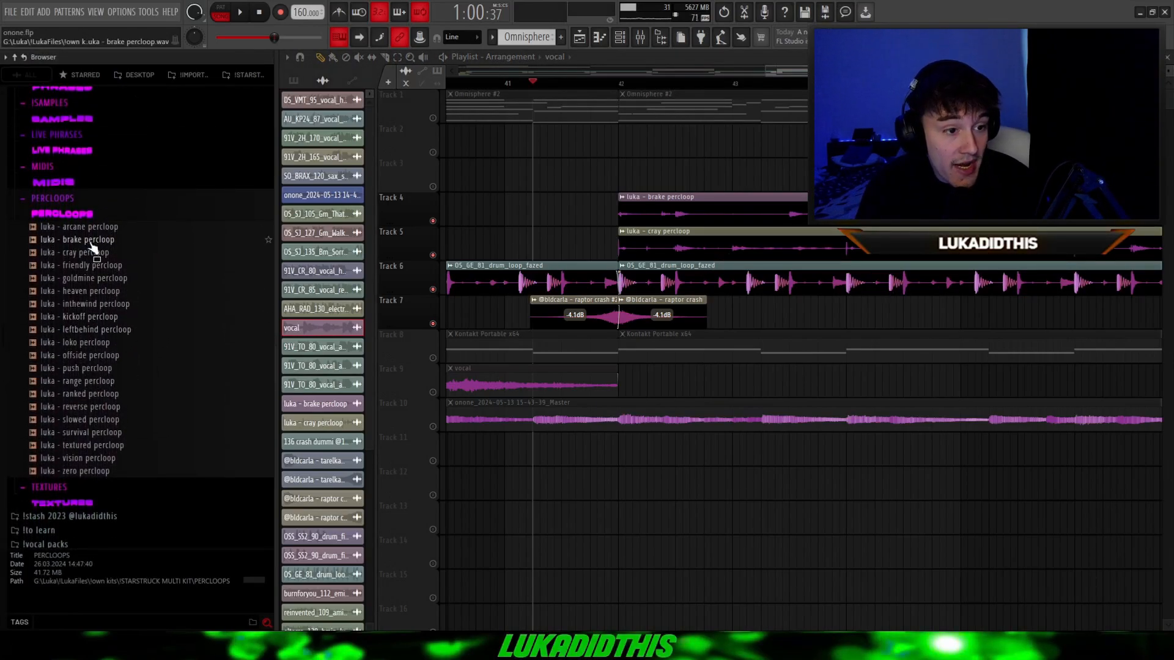
scroll(592, 271, down, 3)
scroll(670, 238, up, 1)
Inspect the sample settings of the cray percloop, the brake percloop and the OS_GE_81_drum_loop_fazed clip.
double_click(674, 230)
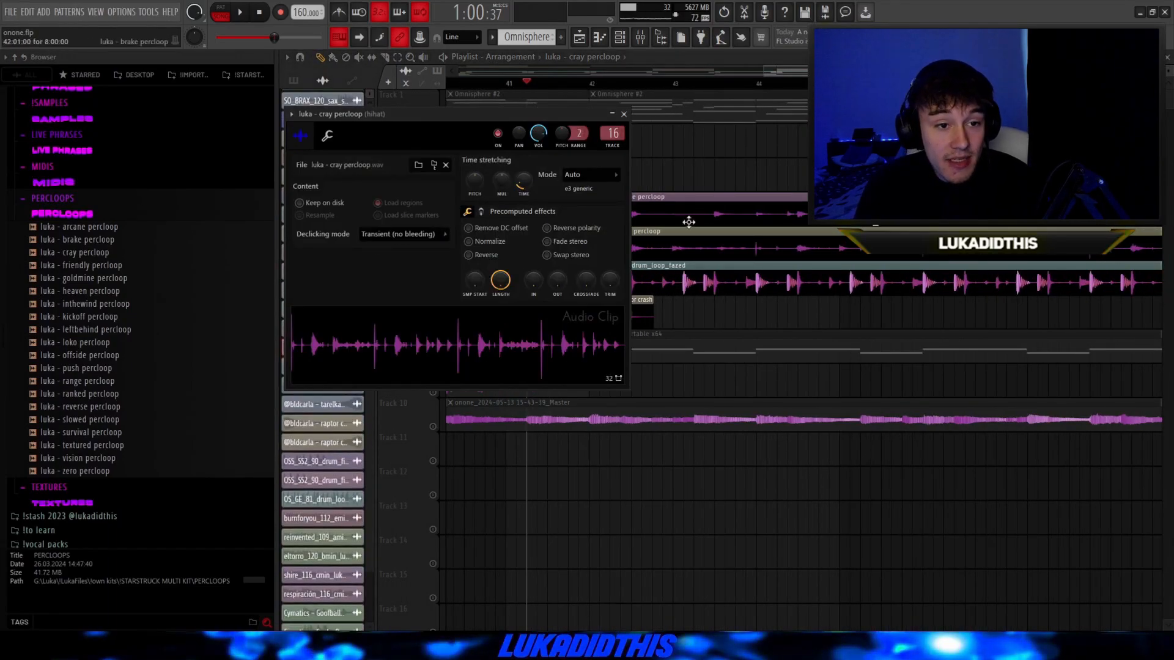
double_click(680, 190)
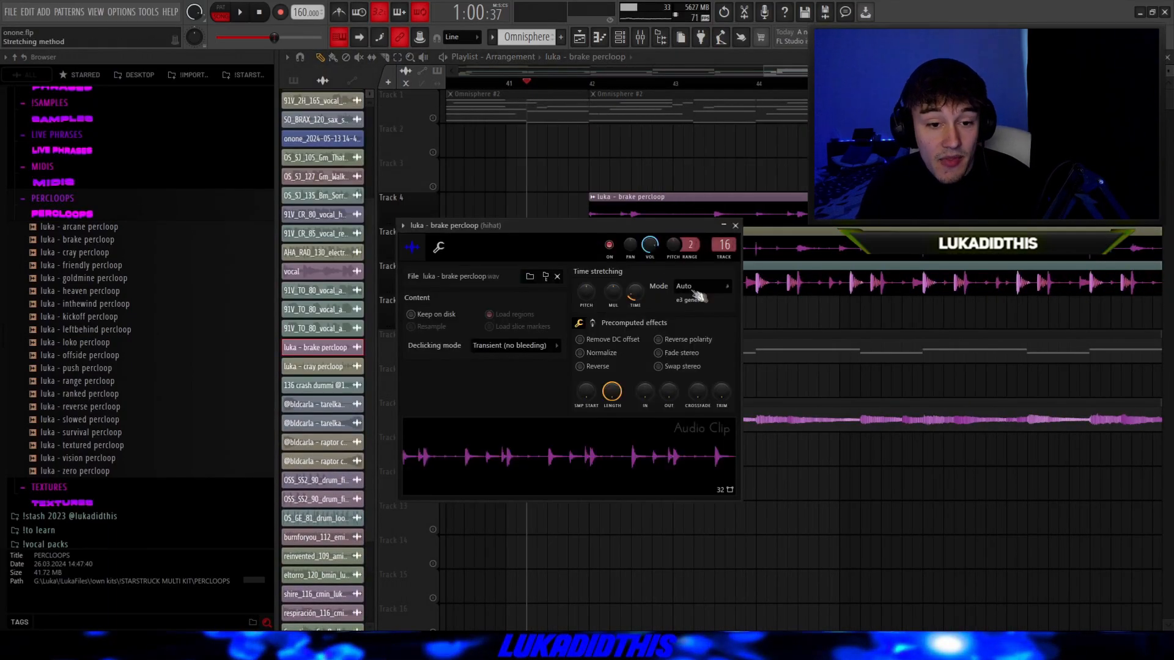
click(735, 226)
double_click(663, 267)
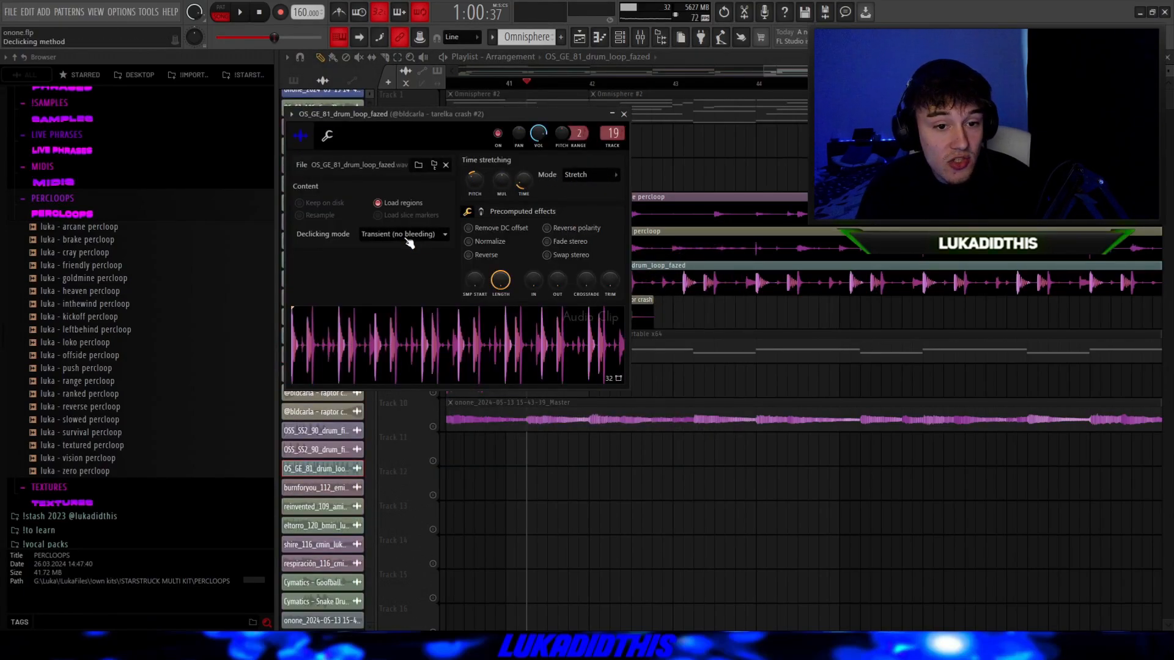
scroll(659, 325, up, 1)
Inspect the sample settings of both raptor crash clips on Track 7 and review their placement along the arrangement.
double_click(539, 316)
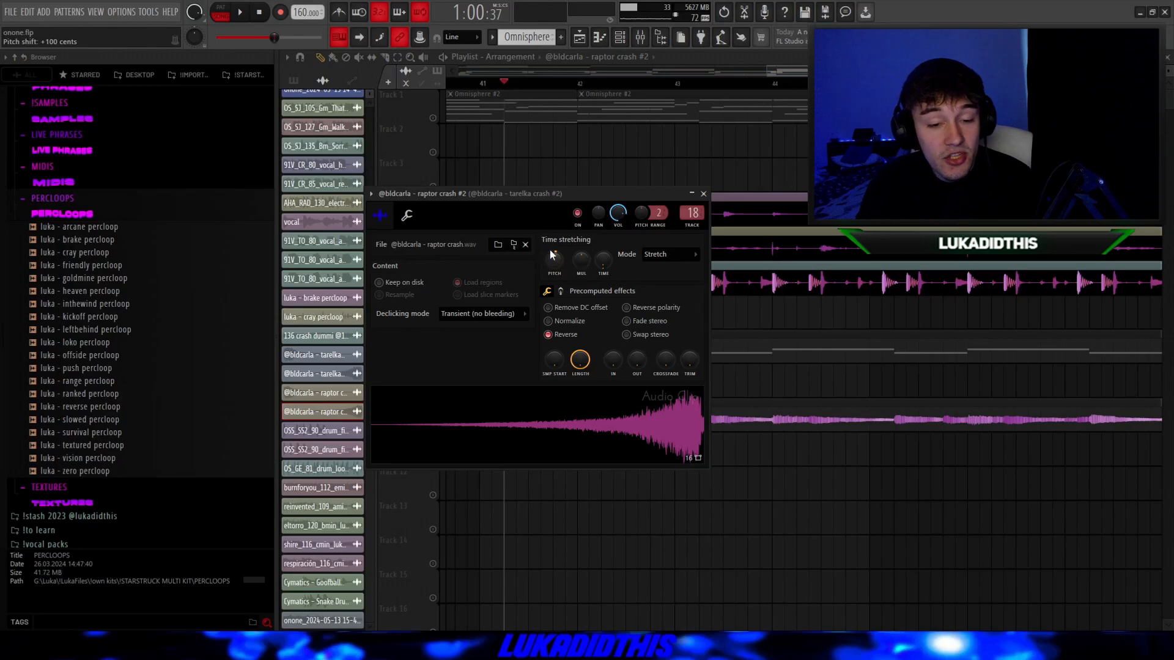
click(704, 194)
scroll(525, 300, up, 1)
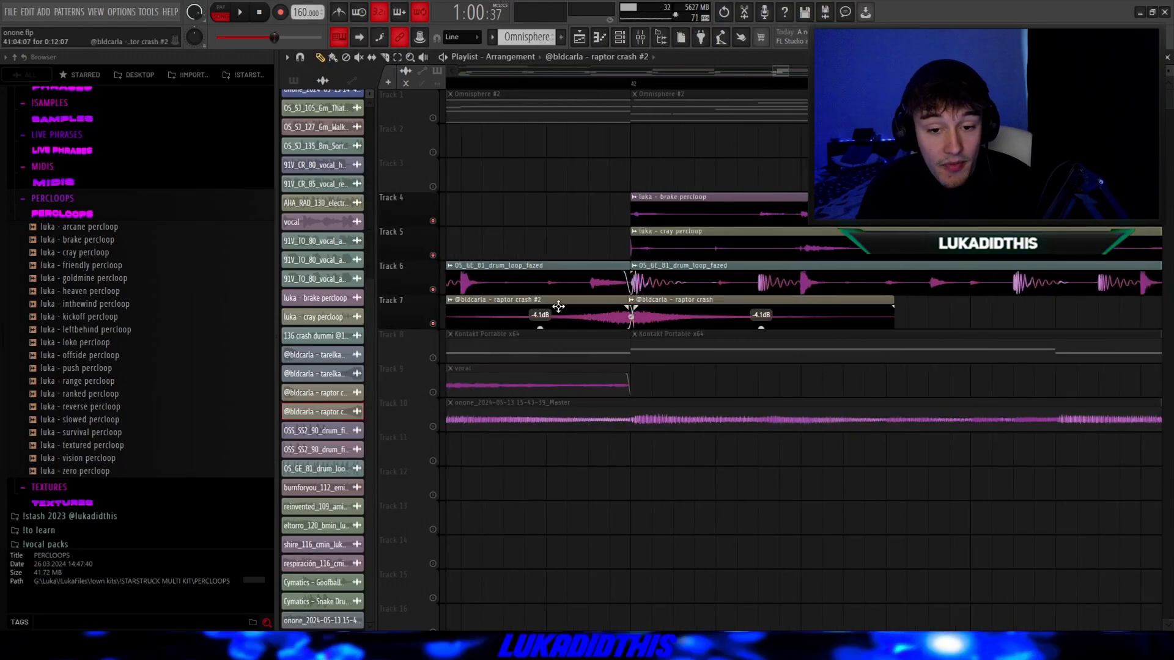
double_click(671, 308)
key(Escape)
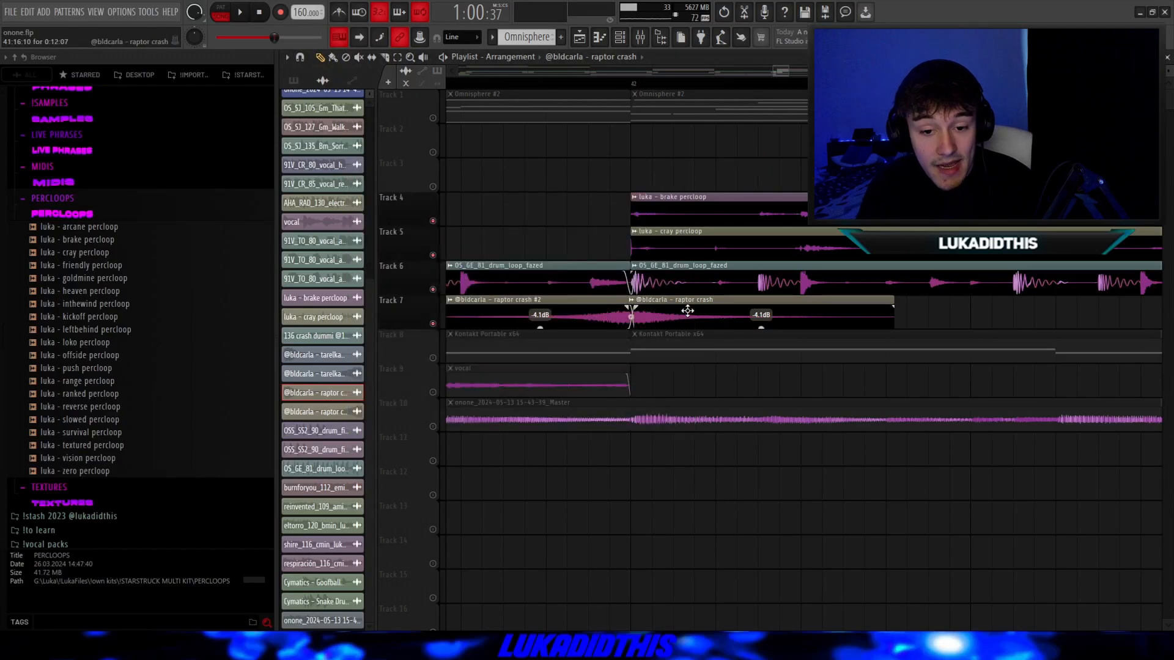
scroll(688, 311, down, 4)
scroll(738, 318, down, 1)
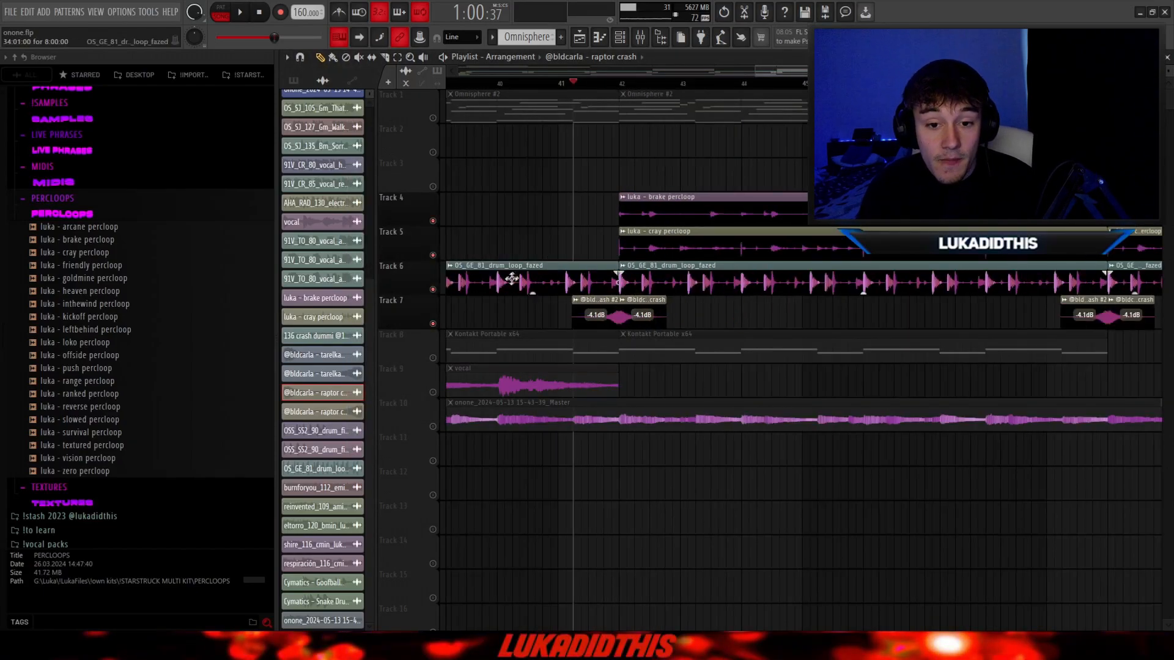
scroll(512, 280, down, 5)
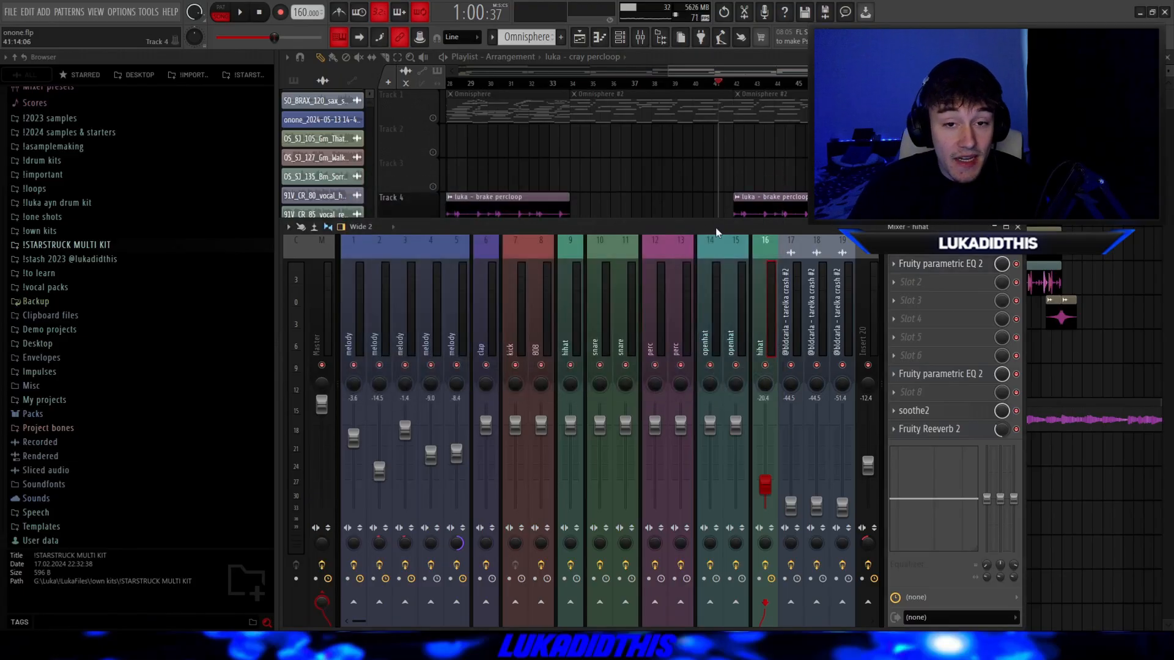
Inspect both Fruity parametric EQ 2 instances, soothe2 and Fruity Reeverb 2 on the percloops' hihat mixer track.
click(929, 263)
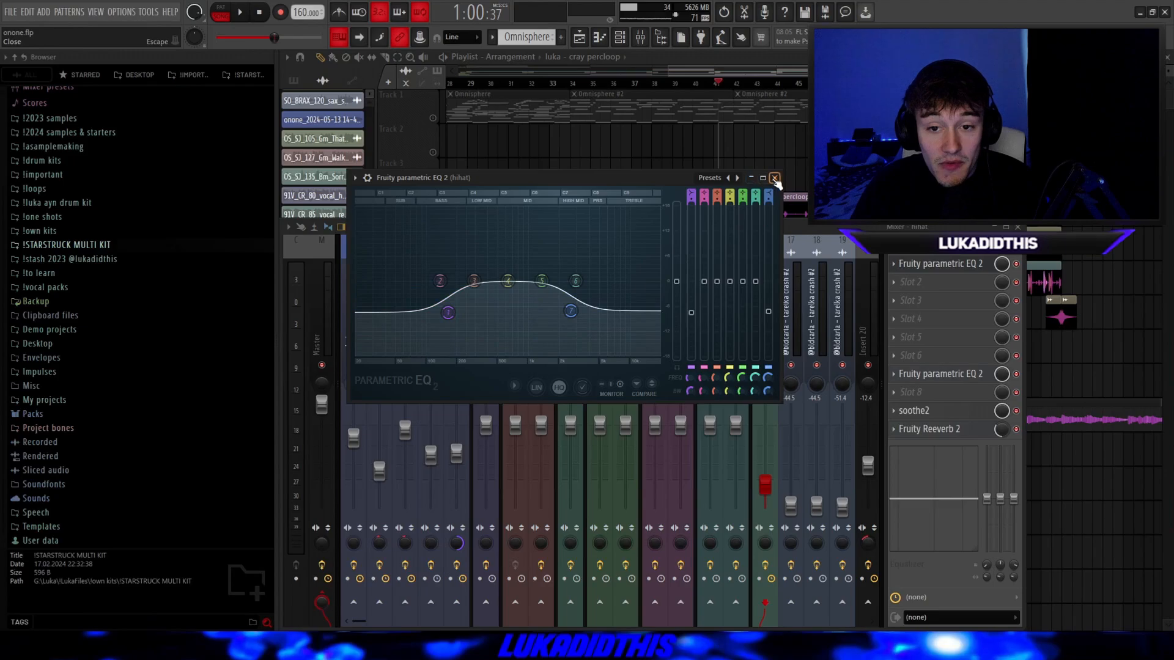
click(775, 178)
click(936, 373)
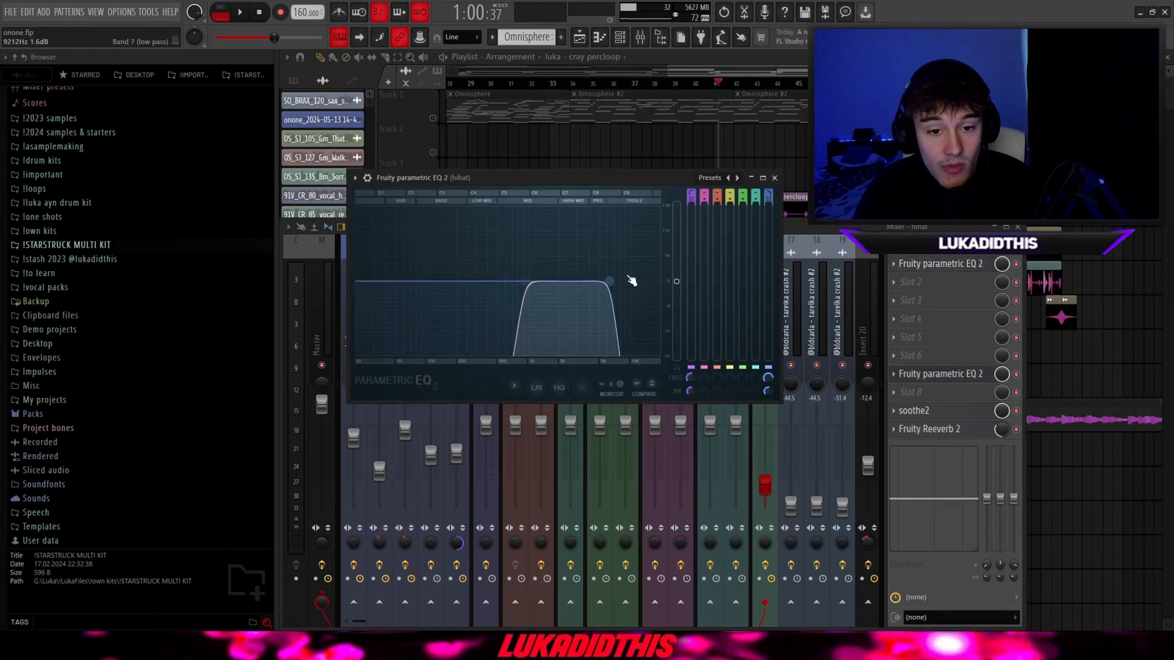
click(776, 178)
click(914, 411)
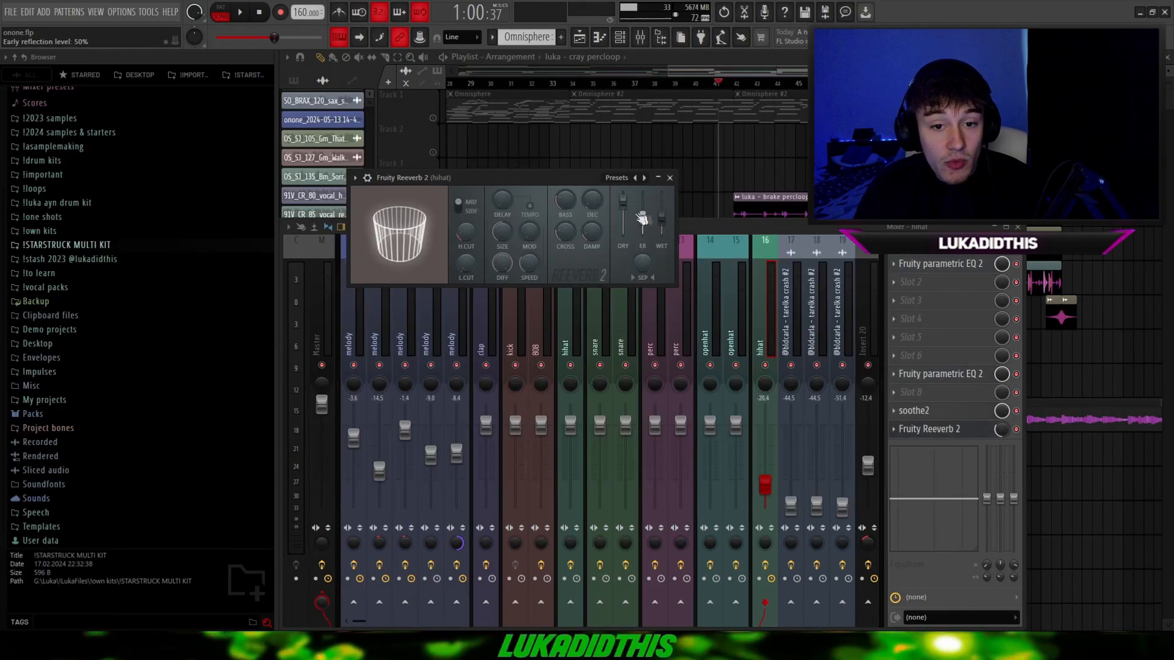
click(669, 178)
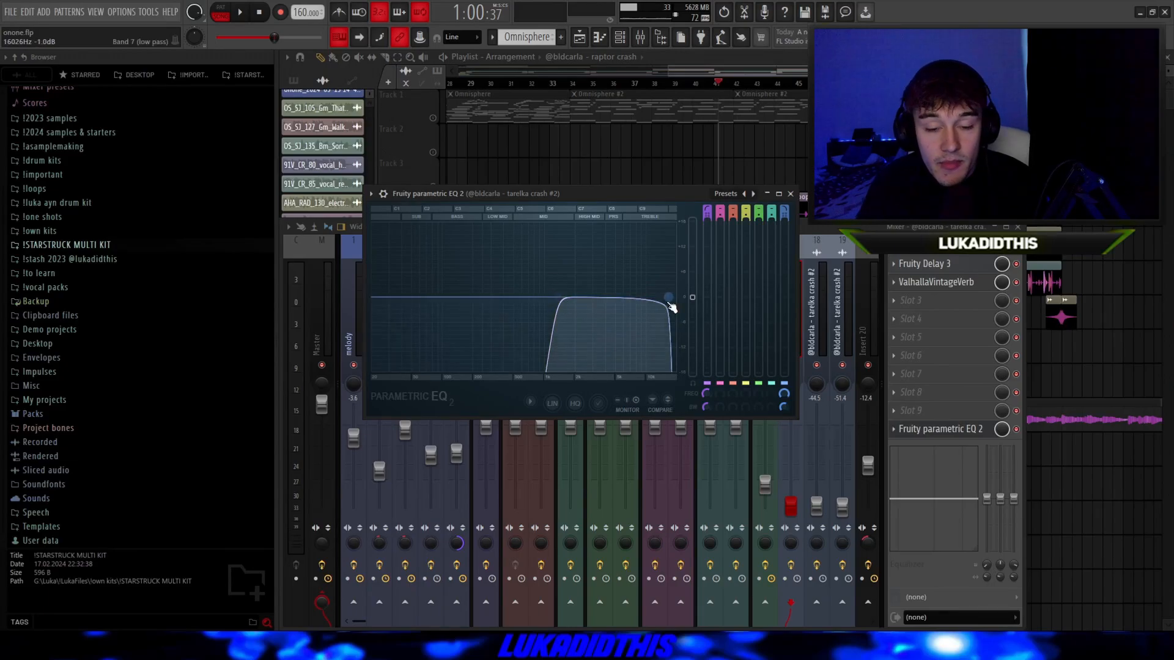
Close the crash track's equalizer and inspect ValhallaVintageVerb and Fruity parametric EQ 2 on the drum loop's mixer track 19.
click(791, 194)
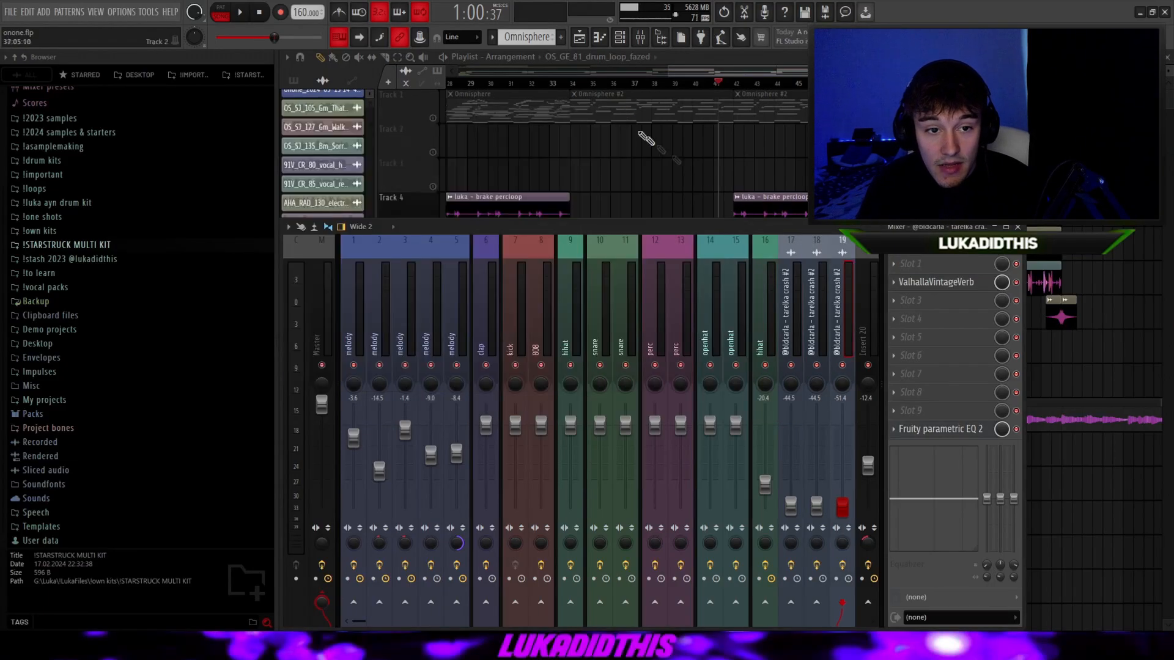
click(952, 282)
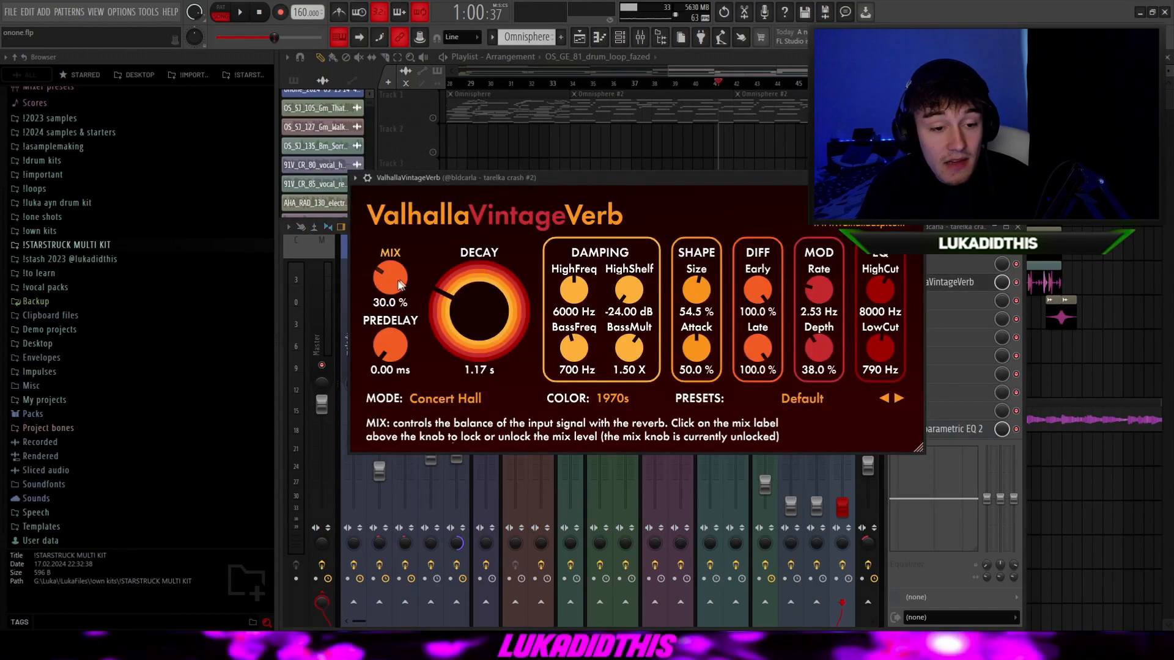
click(917, 178)
click(947, 429)
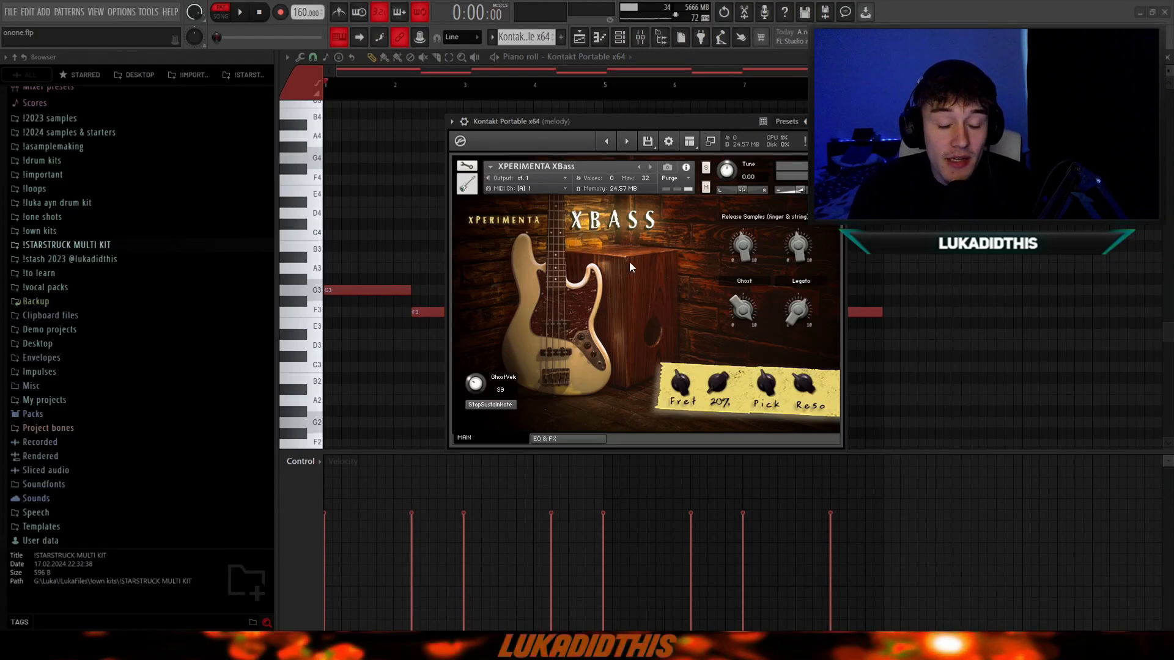
Close the XPERIMENTA XBass instrument, review the bass pattern's G3 and F3 notes and play them back.
click(835, 121)
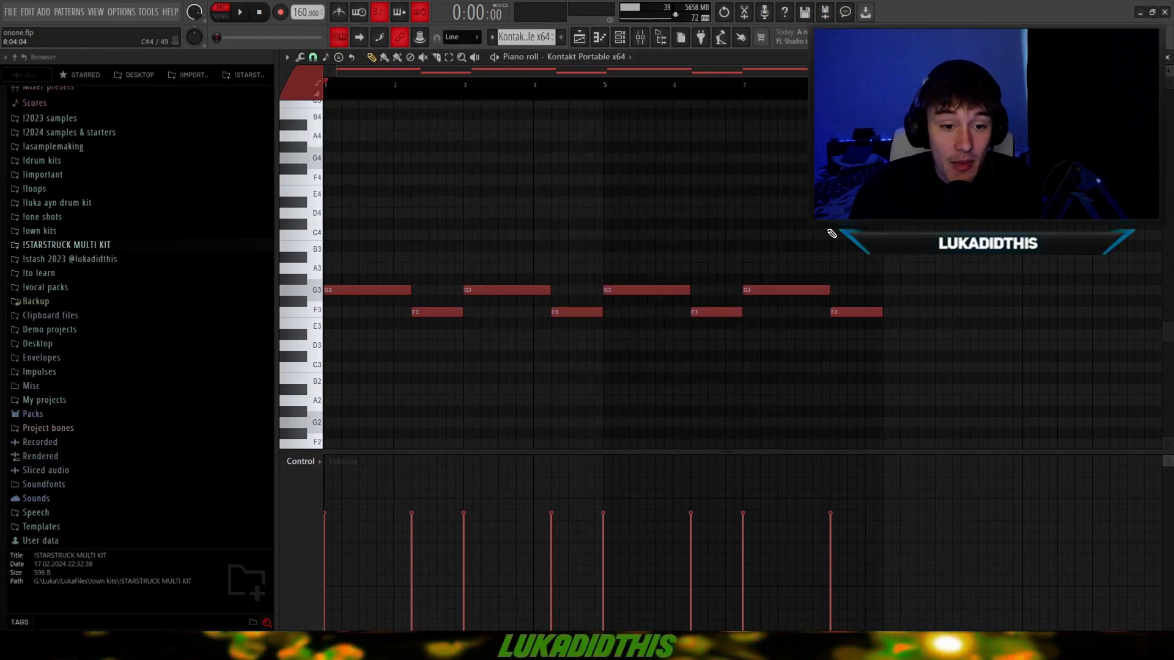
key(Page_Up)
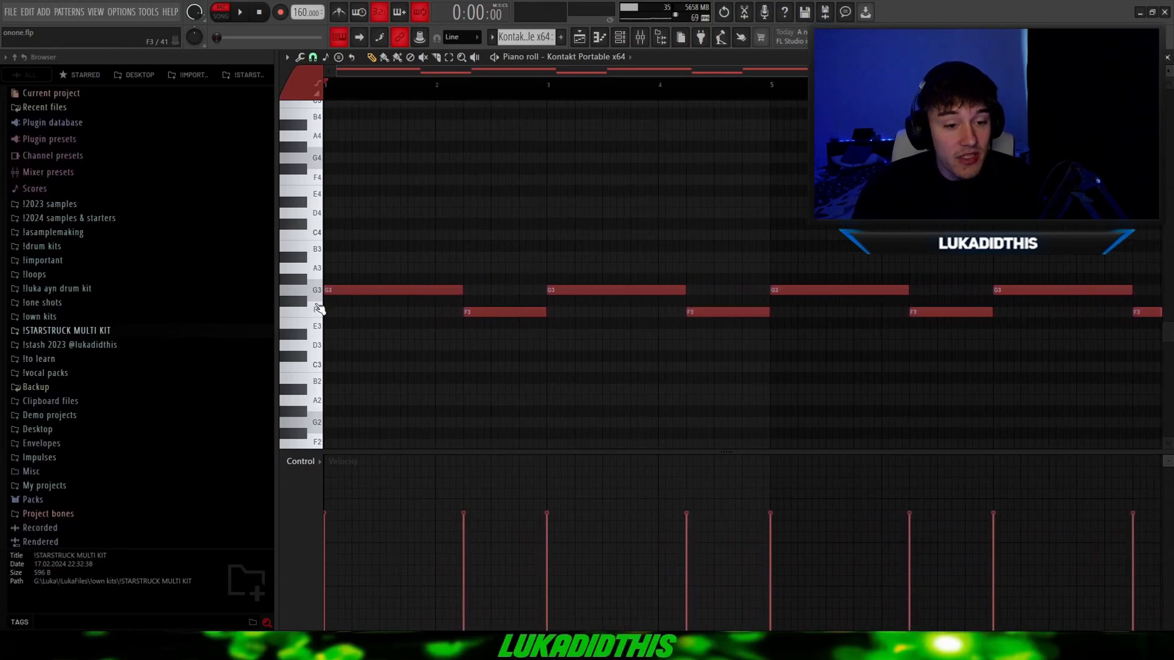
scroll(396, 313, down, 2)
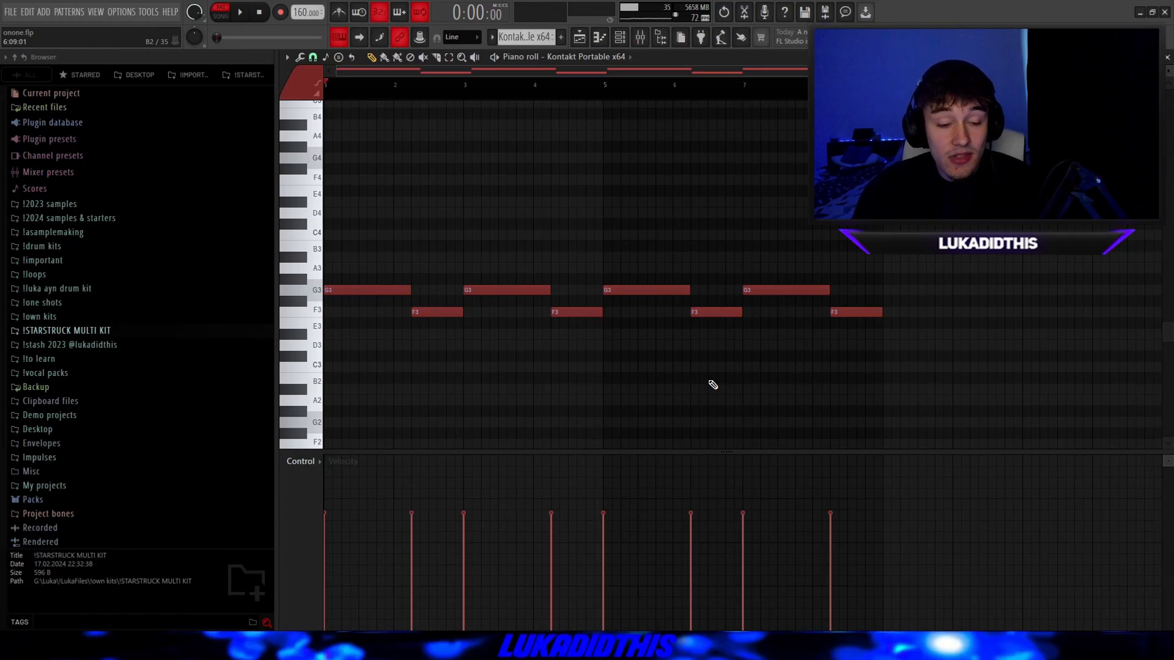
key(space)
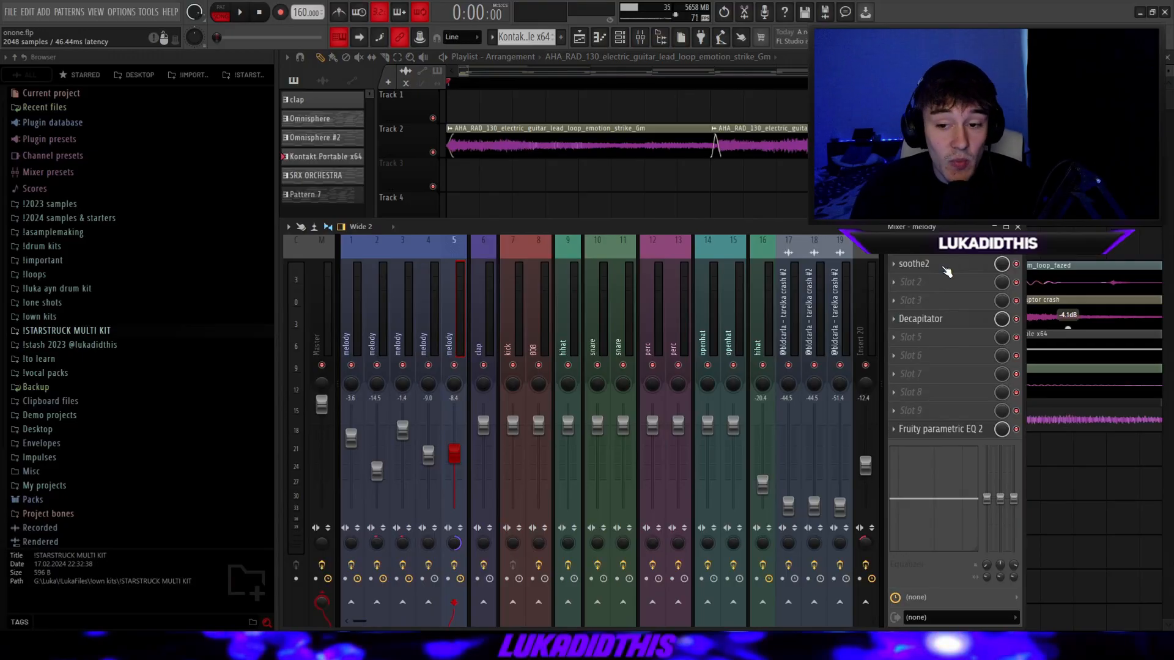
Inspect soothe2, Decapitator and Fruity parametric EQ 2, including its high-shelf band, on the bass's melody mixer track 5.
click(946, 268)
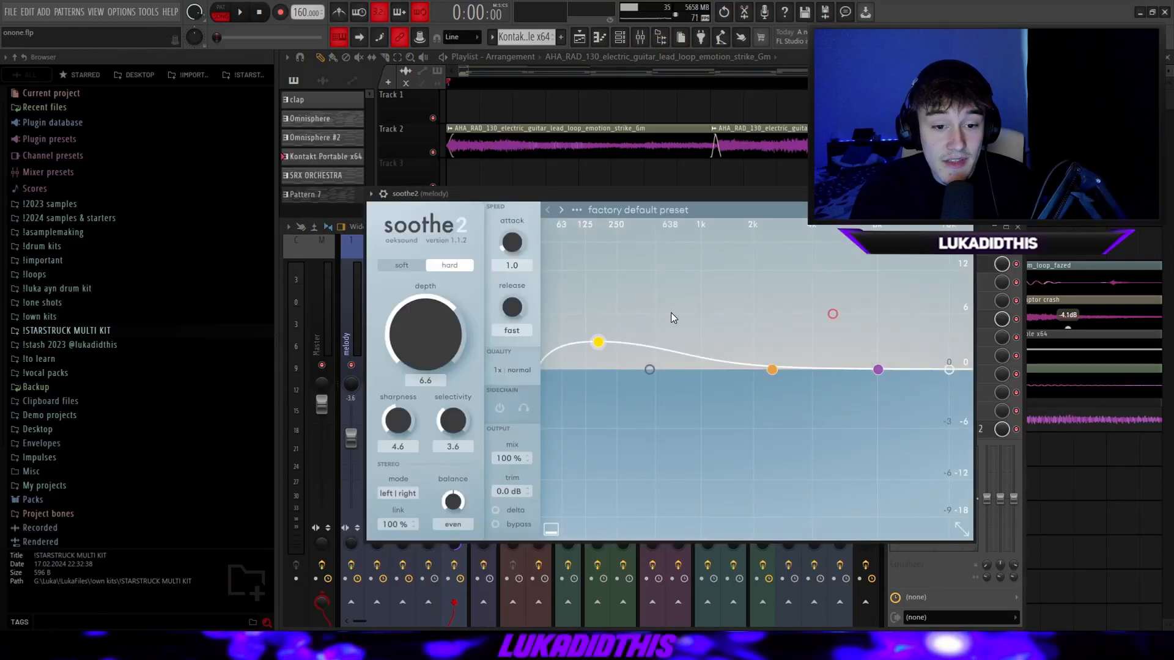
click(942, 319)
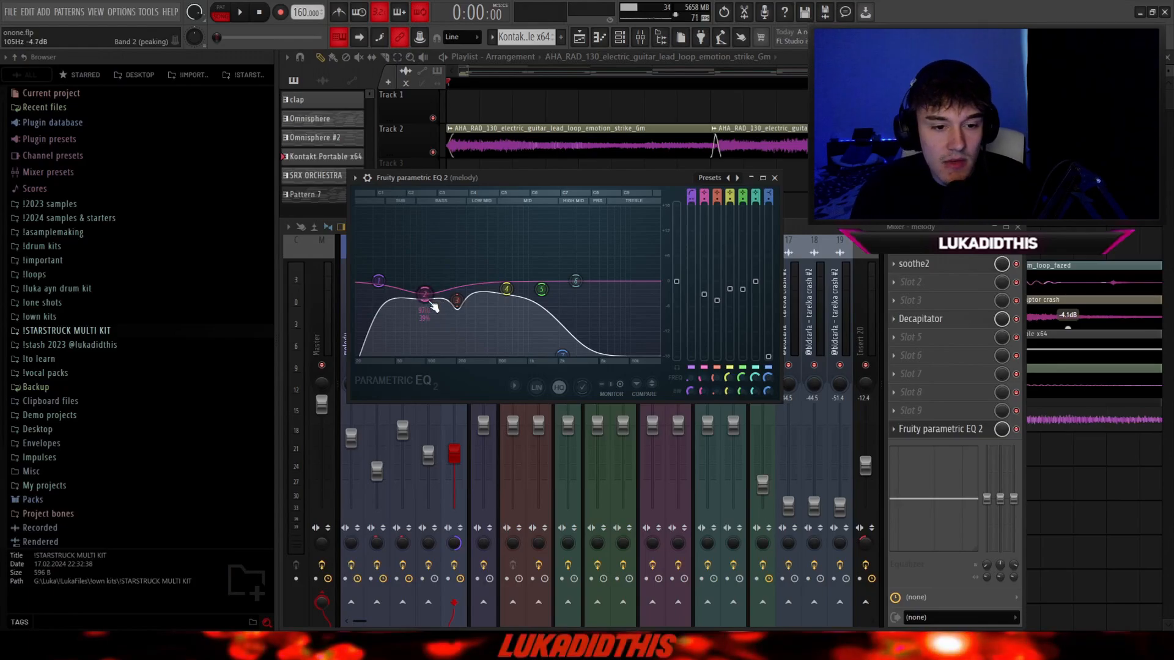
click(560, 357)
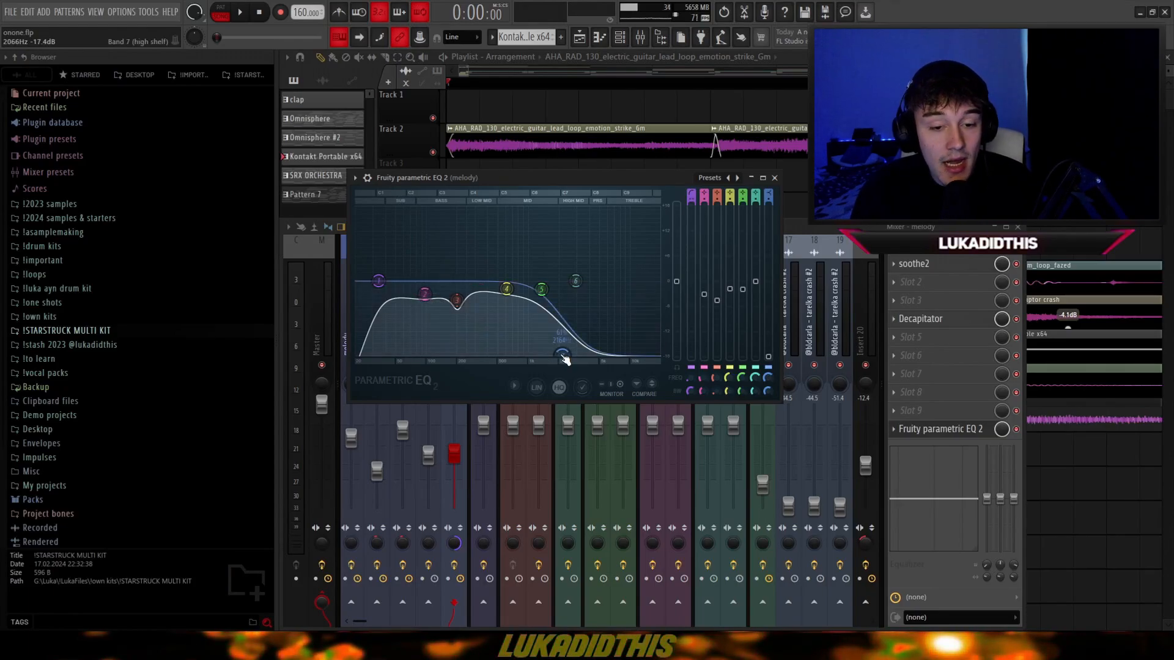
key(Escape)
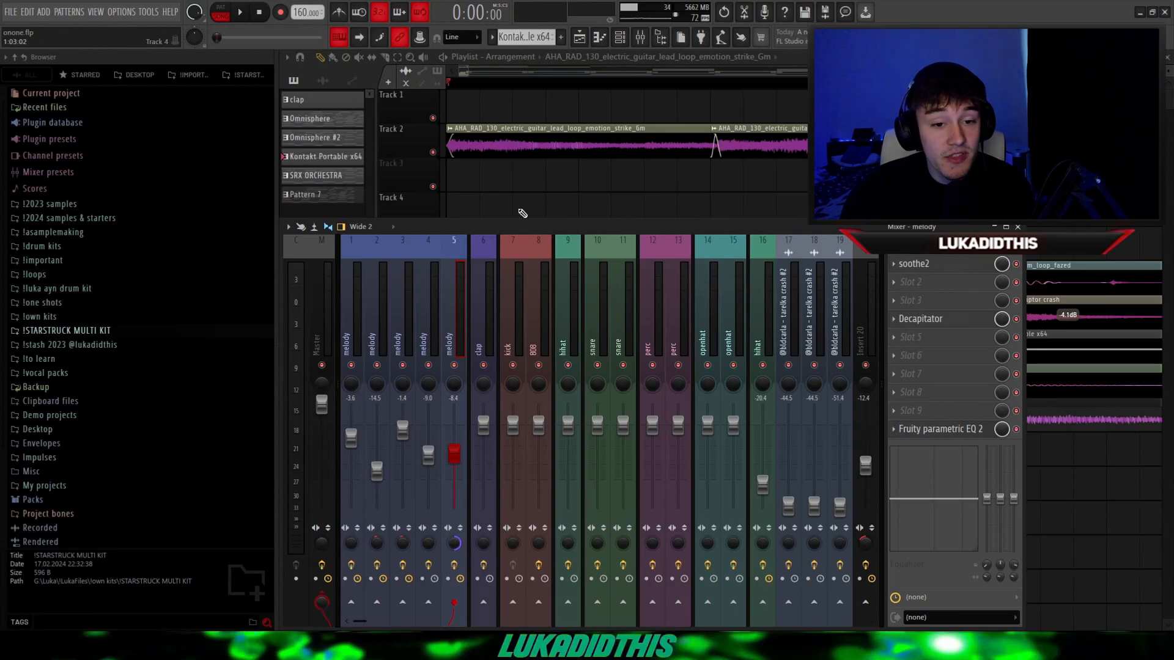
key(Escape)
Inspect the sample settings of the Cymatics - Snake Drum Fill - 80 BPM clip and review its channel panning automation on Track 8.
scroll(456, 275, down, 4)
scroll(452, 329, up, 2)
scroll(455, 369, down, 1)
scroll(455, 368, down, 1)
scroll(406, 158, up, 4)
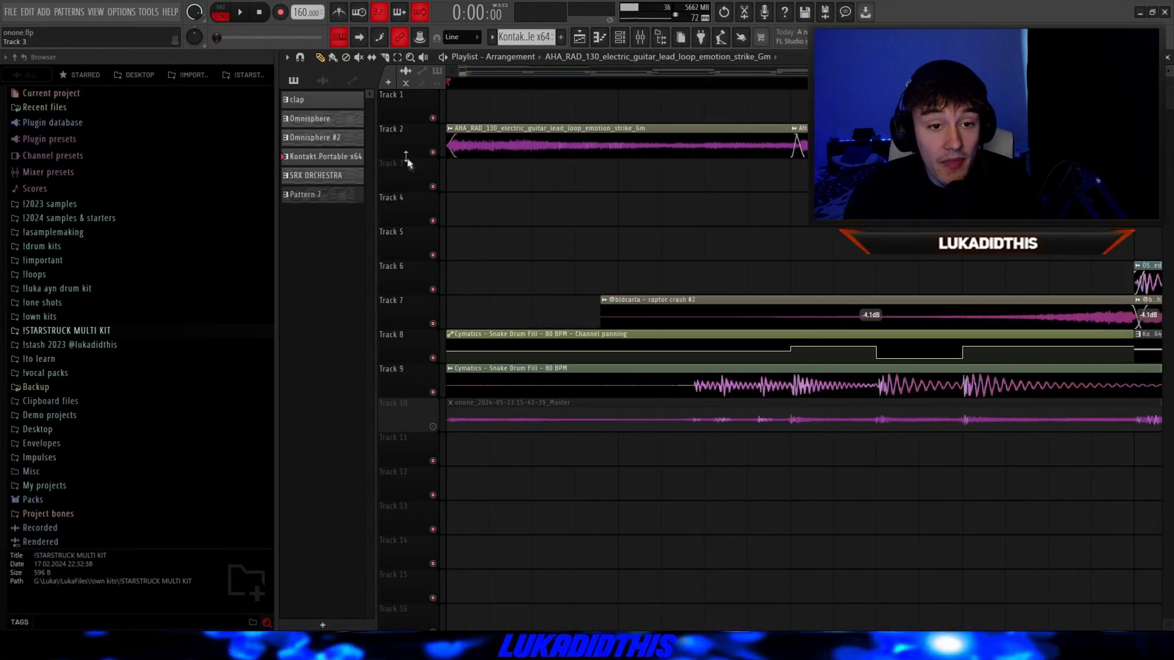
scroll(459, 306, down, 4)
scroll(510, 367, down, 2)
double_click(512, 386)
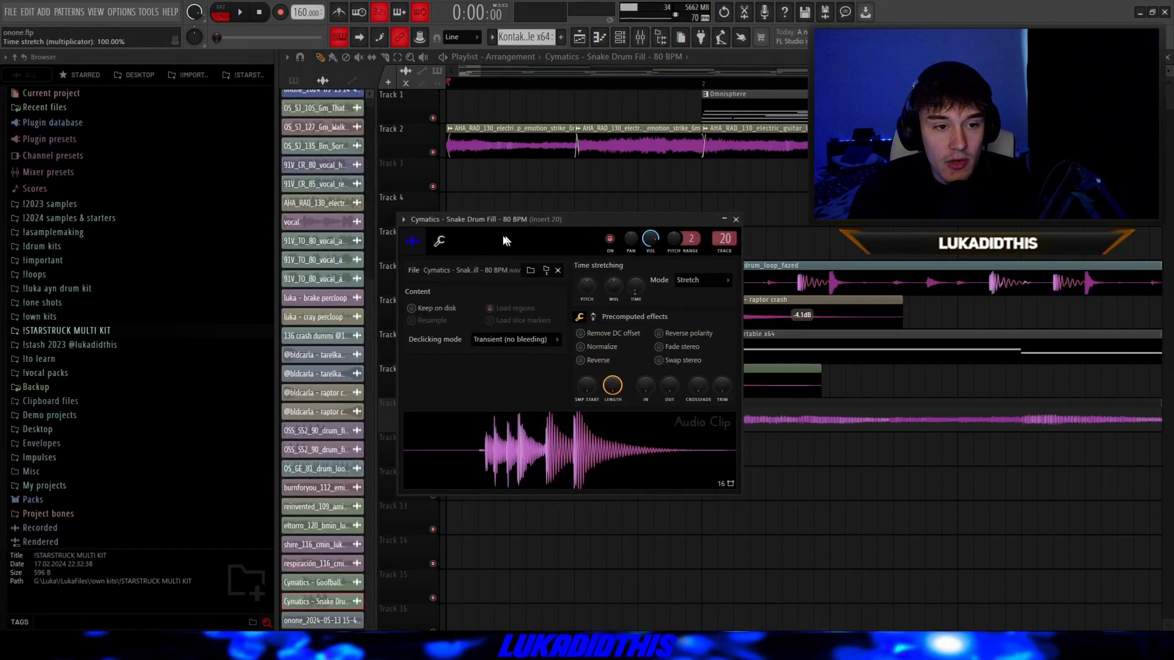
key(Escape)
mouse_move(584, 350)
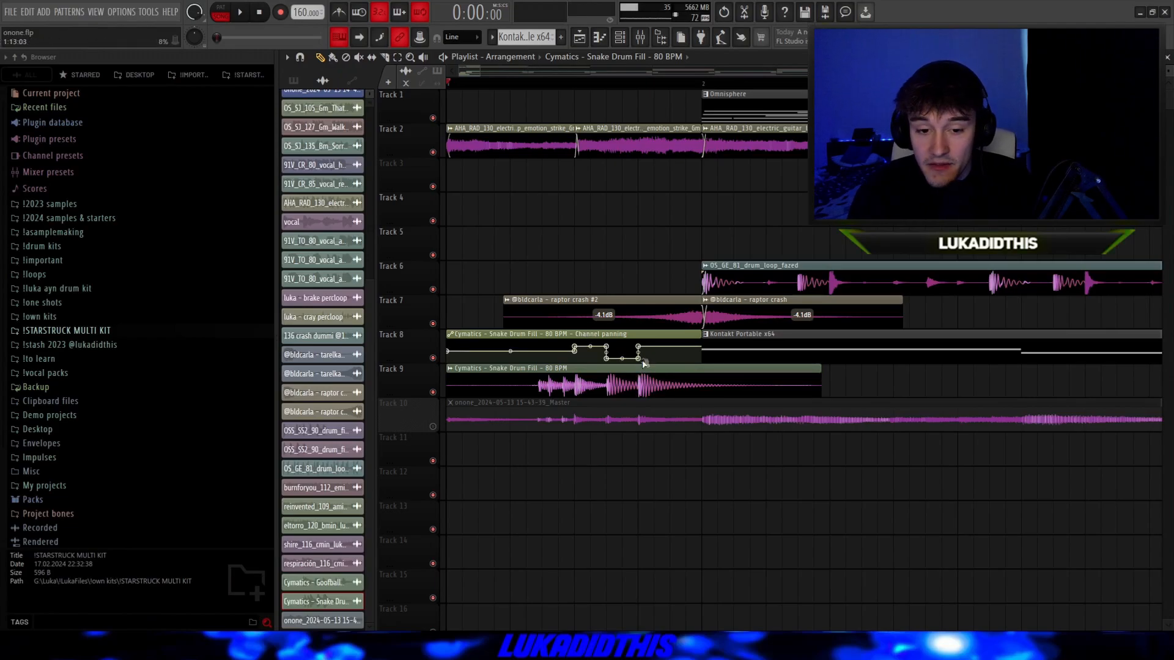
scroll(517, 400, down, 3)
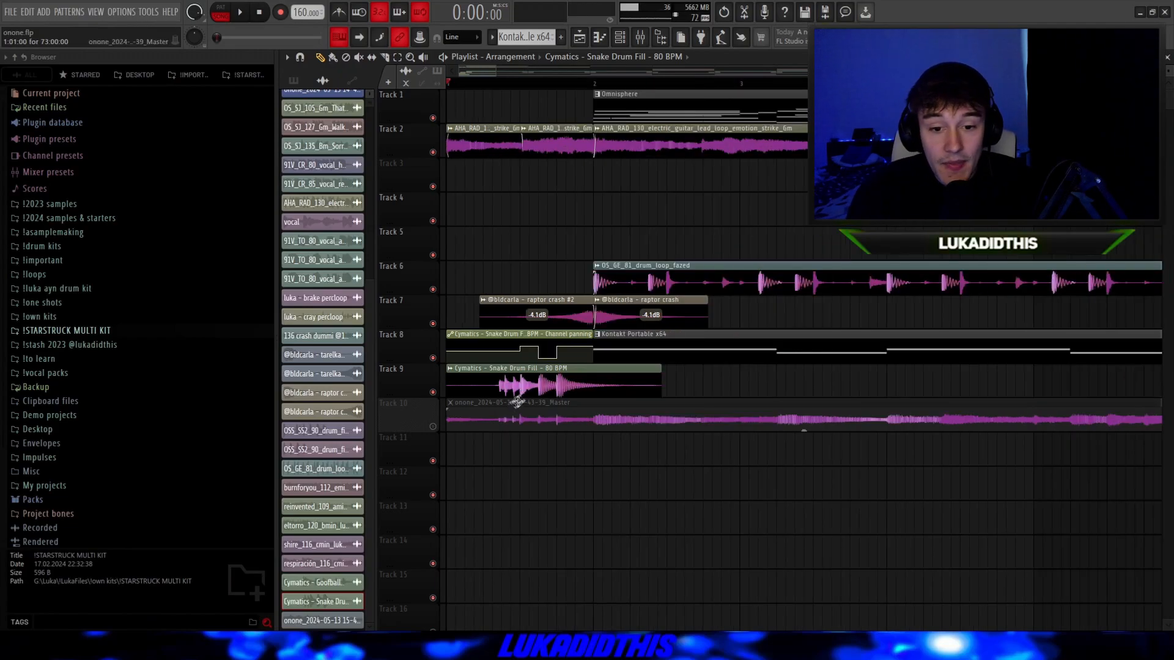
Review the Master track's effect chain in the mixer and inspect the Abbey Road Vinyl Stereo effect.
scroll(354, 411, up, 3)
scroll(395, 416, up, 2)
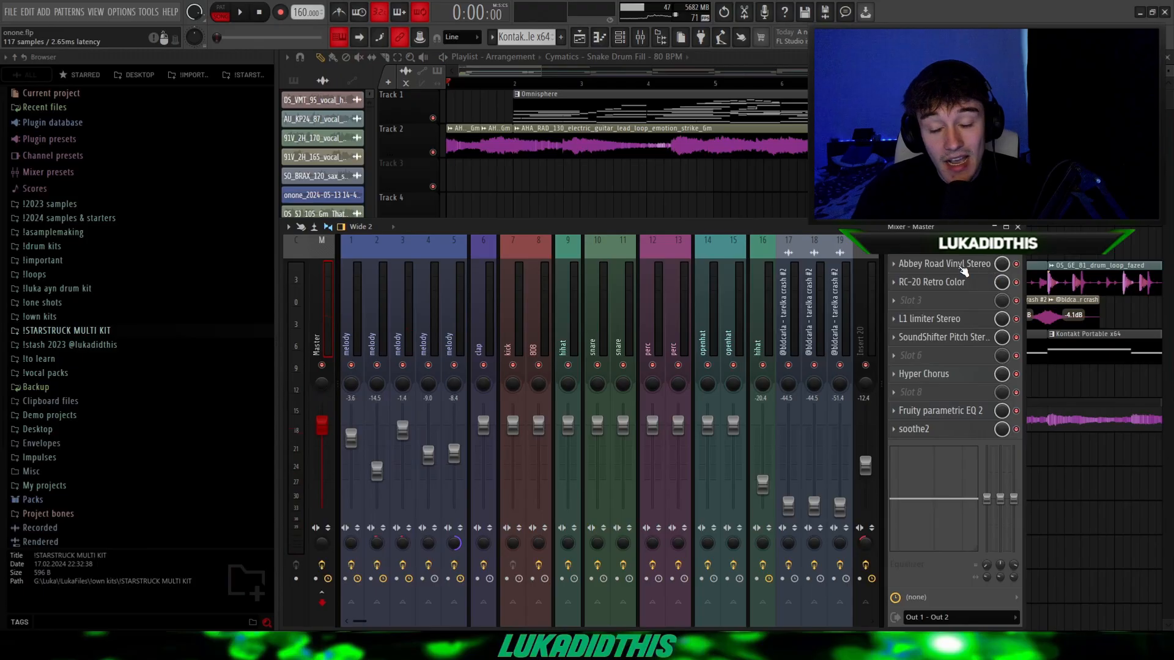
click(962, 269)
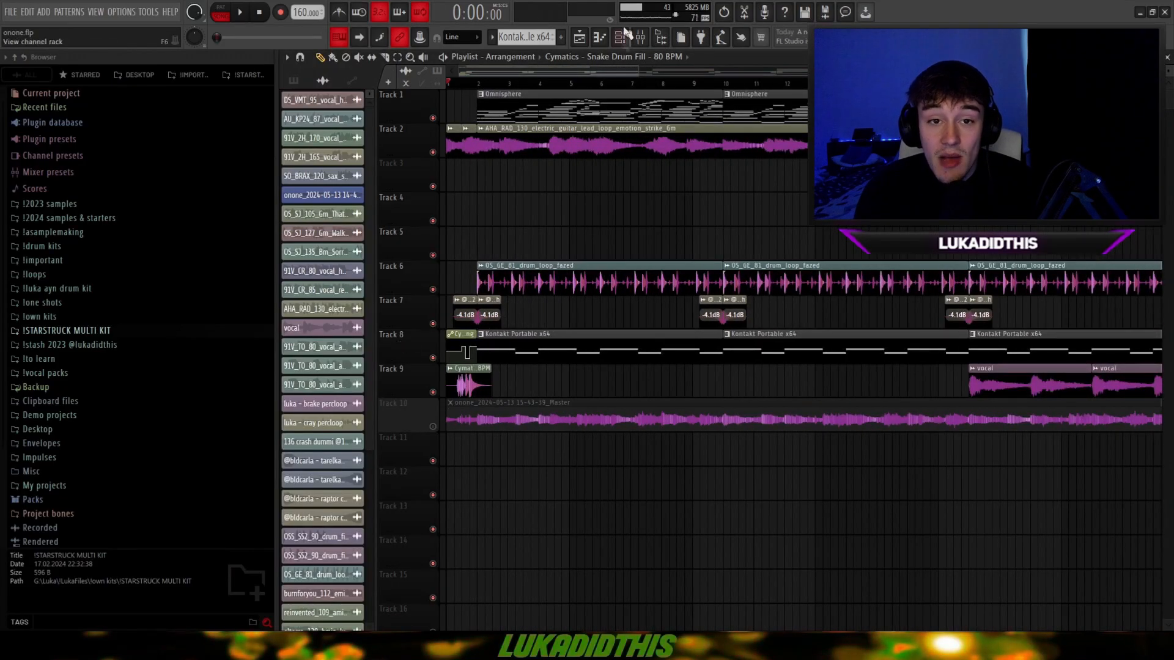
click(654, 40)
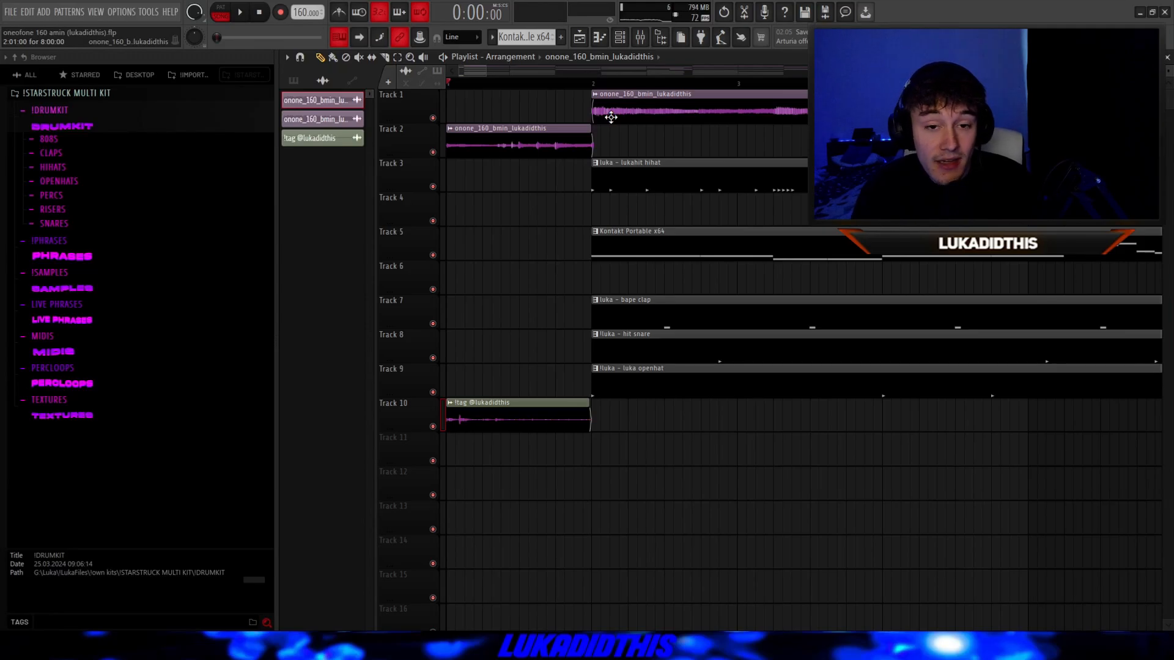
Inspect the sample settings of the onone_160_bmin_lukadidthis clip on Track 1 and open the notes of the lukahit hihat pattern.
double_click(611, 117)
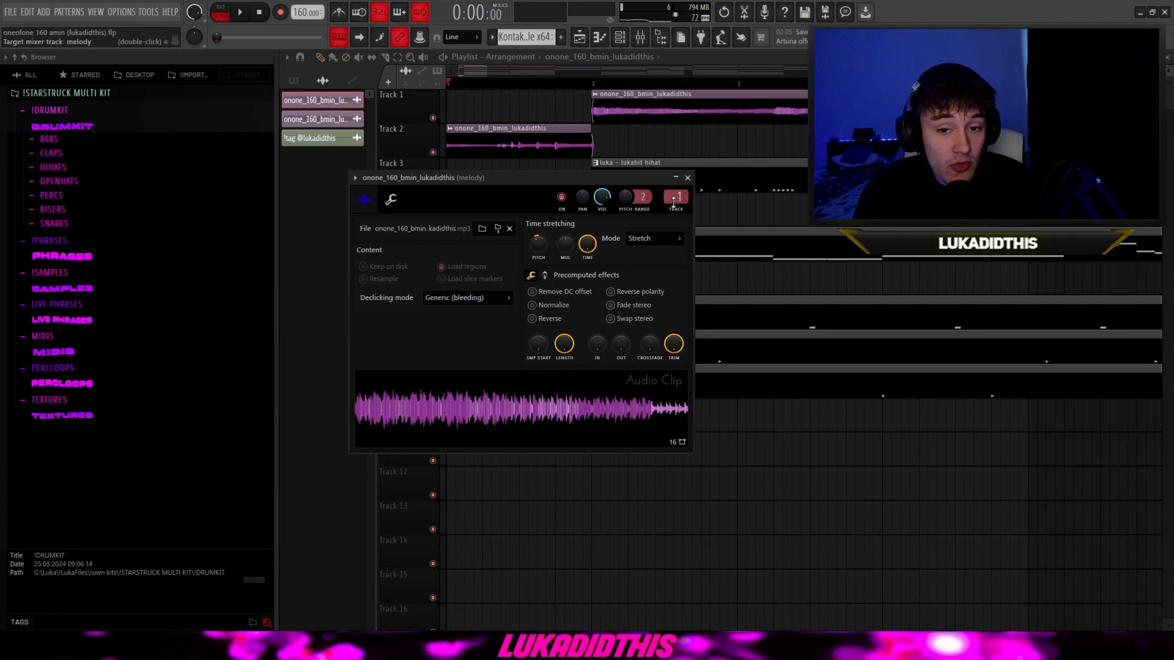
click(688, 178)
double_click(642, 170)
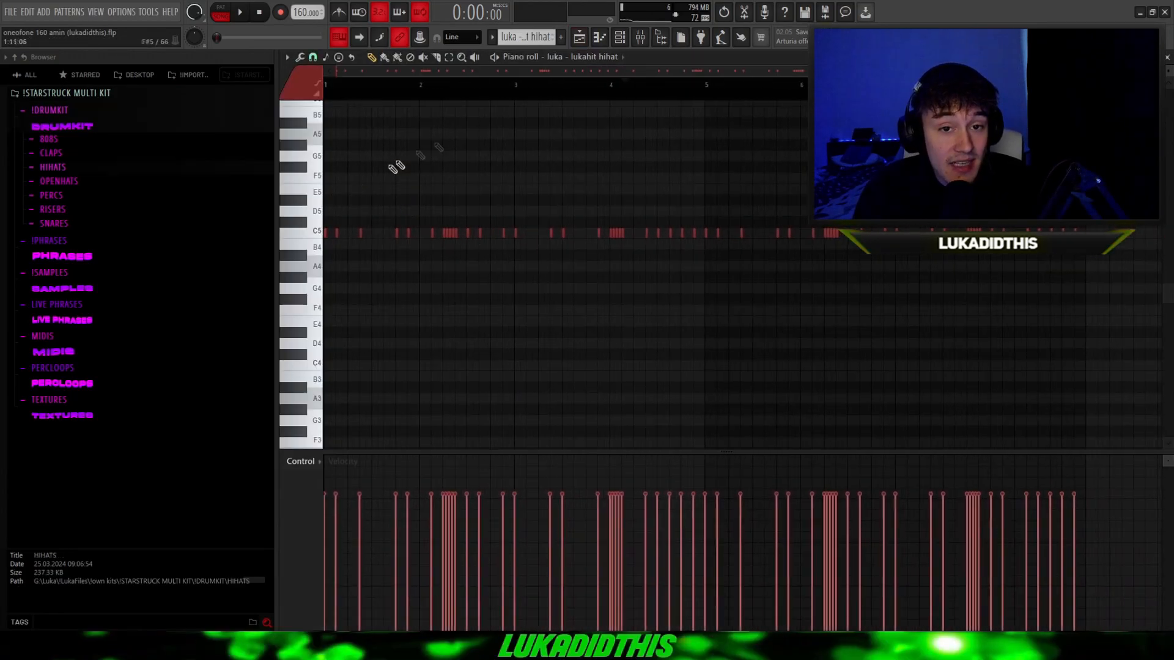
Show the kit's HIHATS folder, examine the lukahit hihat pattern's note placement and rolls, and play it back.
click(72, 167)
drag(86, 193, 98, 208)
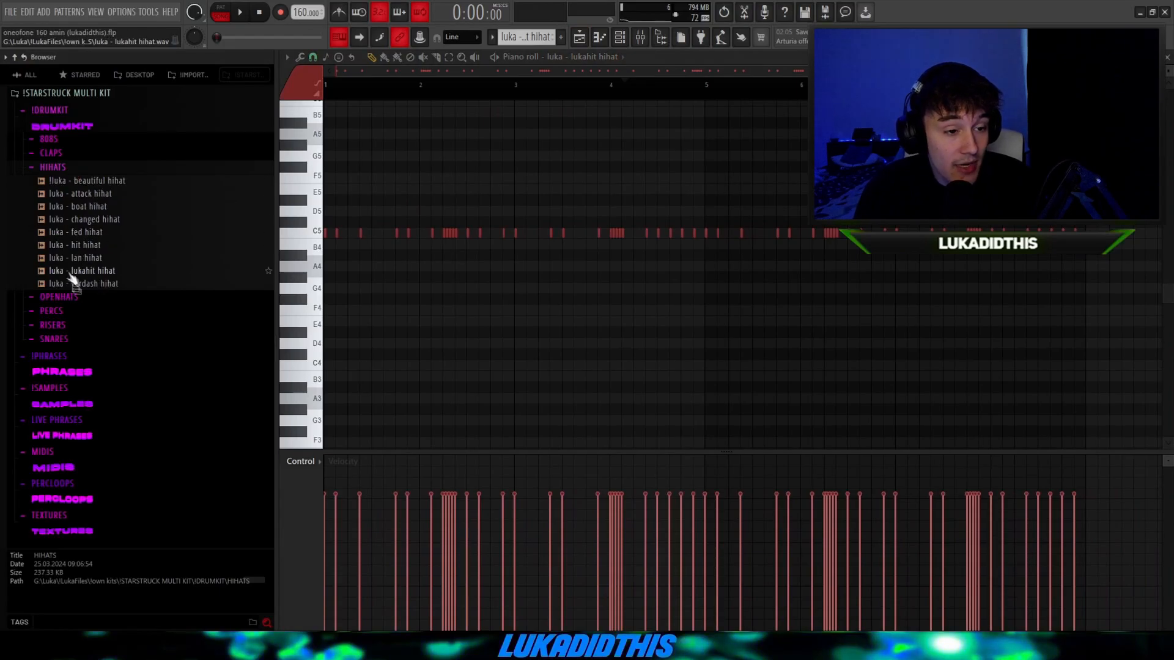
scroll(328, 254, up, 3)
scroll(326, 256, down, 4)
scroll(325, 257, up, 4)
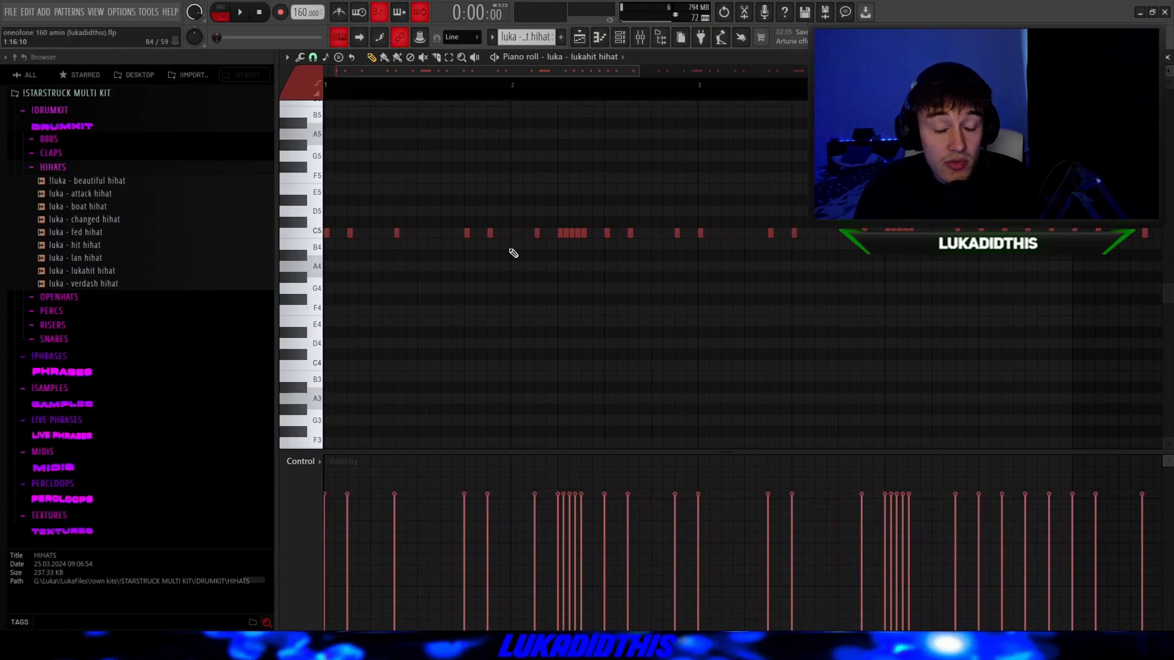
scroll(489, 250, down, 1)
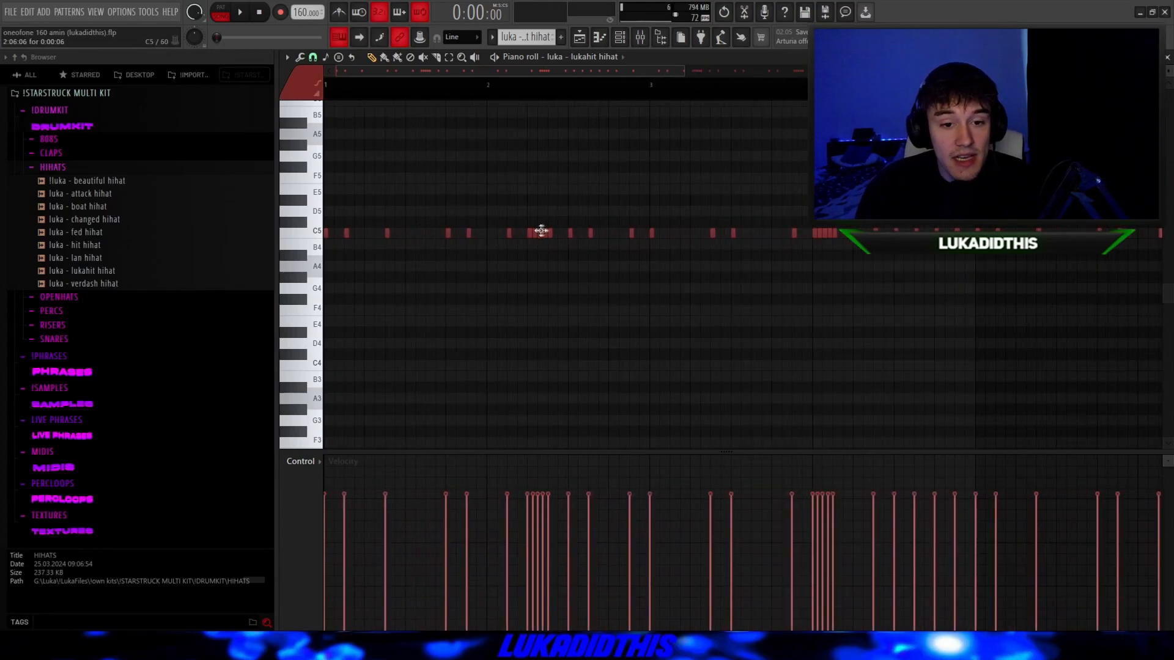
scroll(541, 231, down, 5)
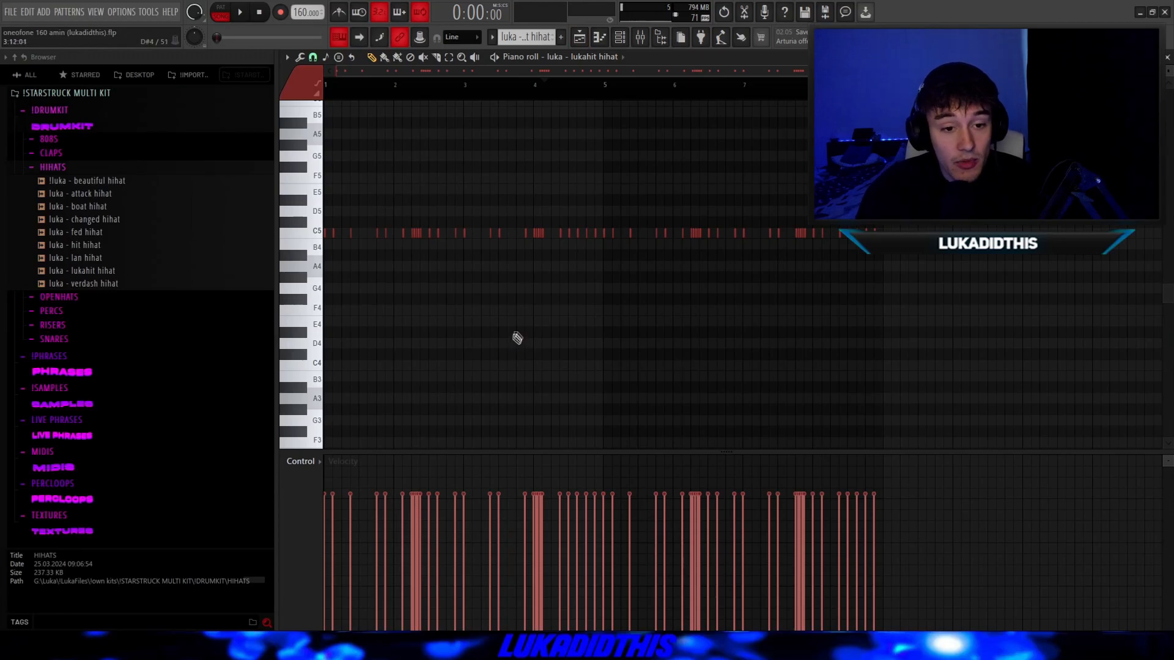
key(space)
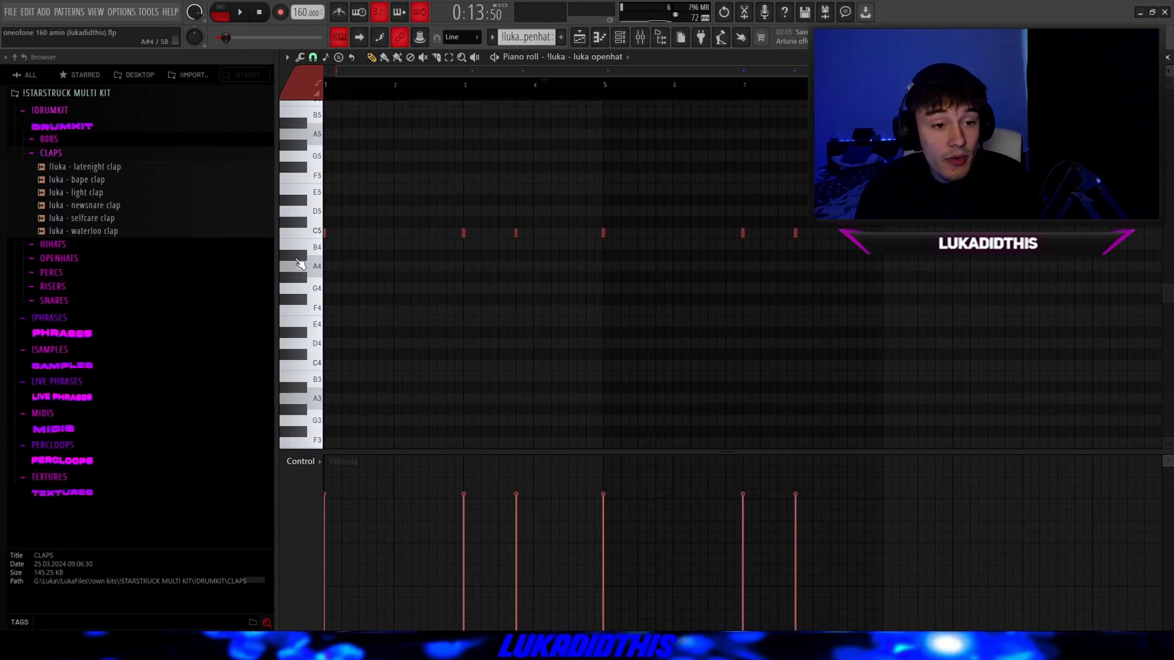
Review the luka openhat pattern's notes and inspect the XPERIMENTA XBass instrument in Kontakt Portable x64.
scroll(309, 253, up, 3)
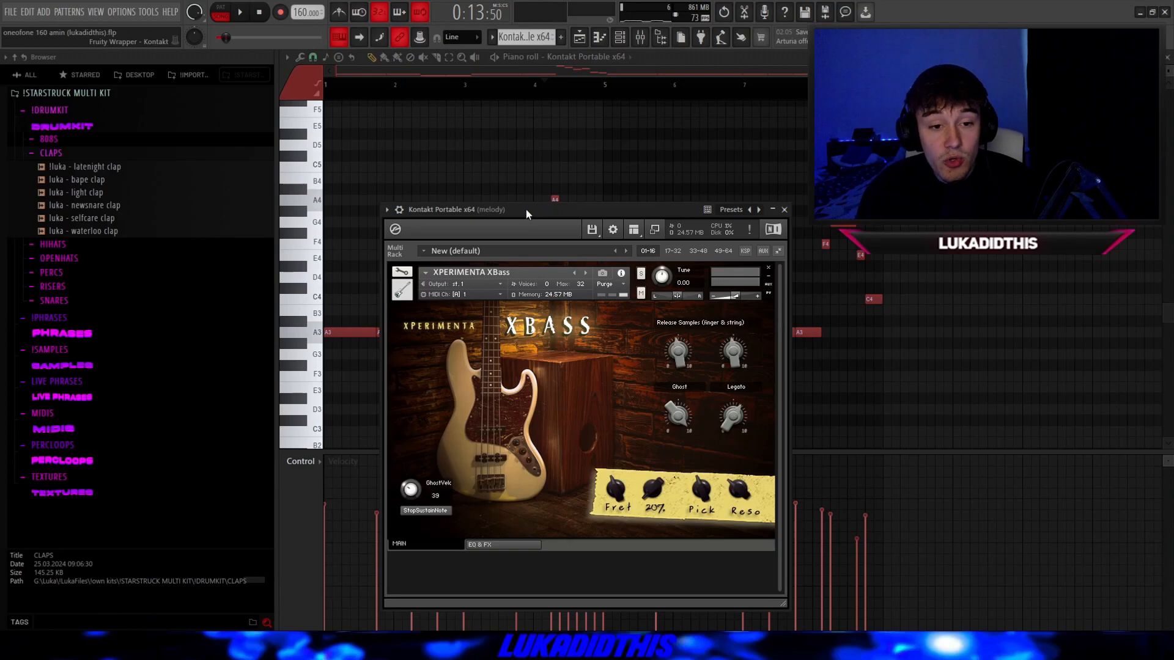
drag(526, 209, 532, 199)
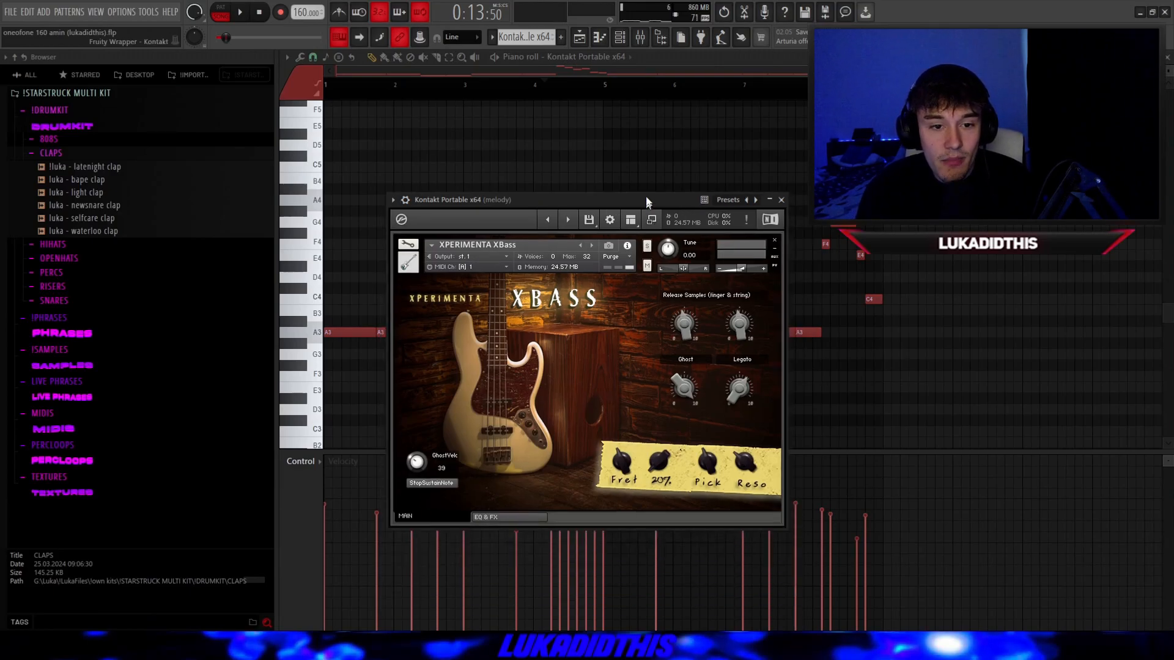
click(660, 220)
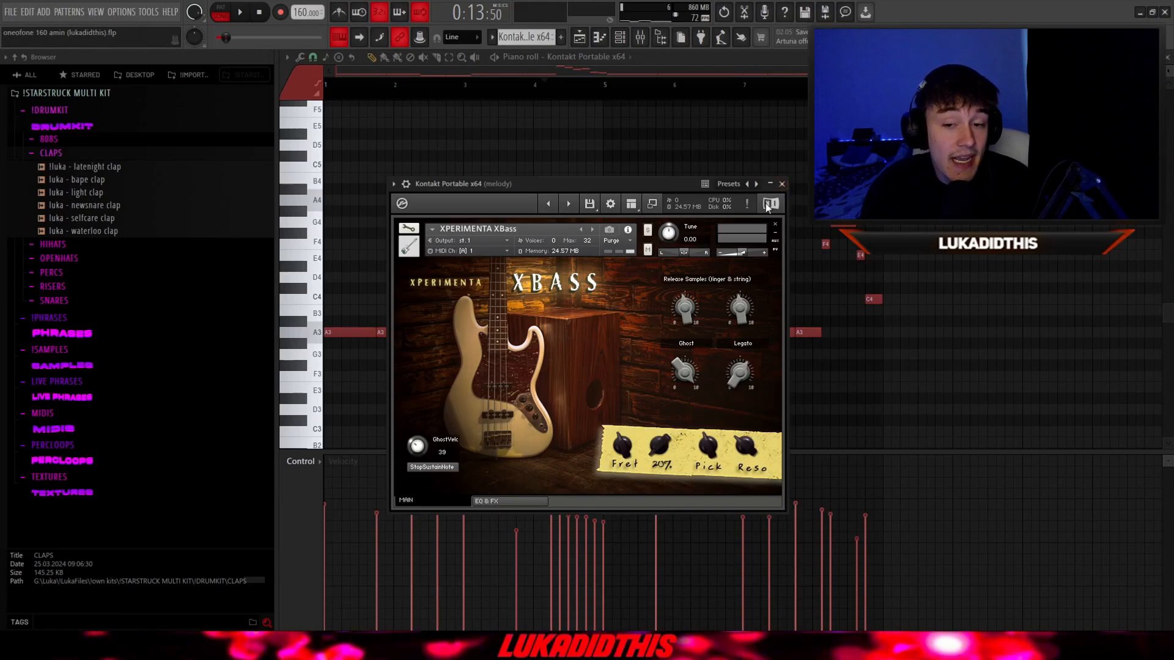
click(782, 184)
Examine the Kontakt bass pattern's notes, including the long A3 and G3 notes and the higher runs ending each half.
scroll(453, 355, up, 3)
scroll(450, 351, down, 3)
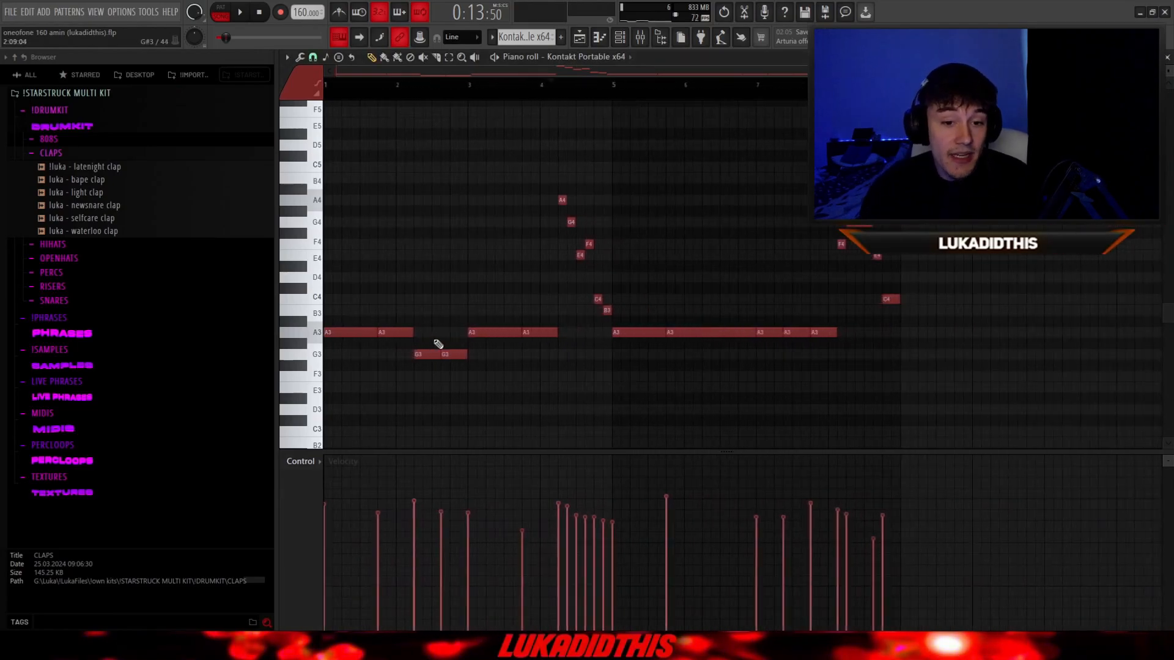
scroll(397, 348, up, 2)
scroll(328, 341, up, 2)
scroll(333, 344, down, 3)
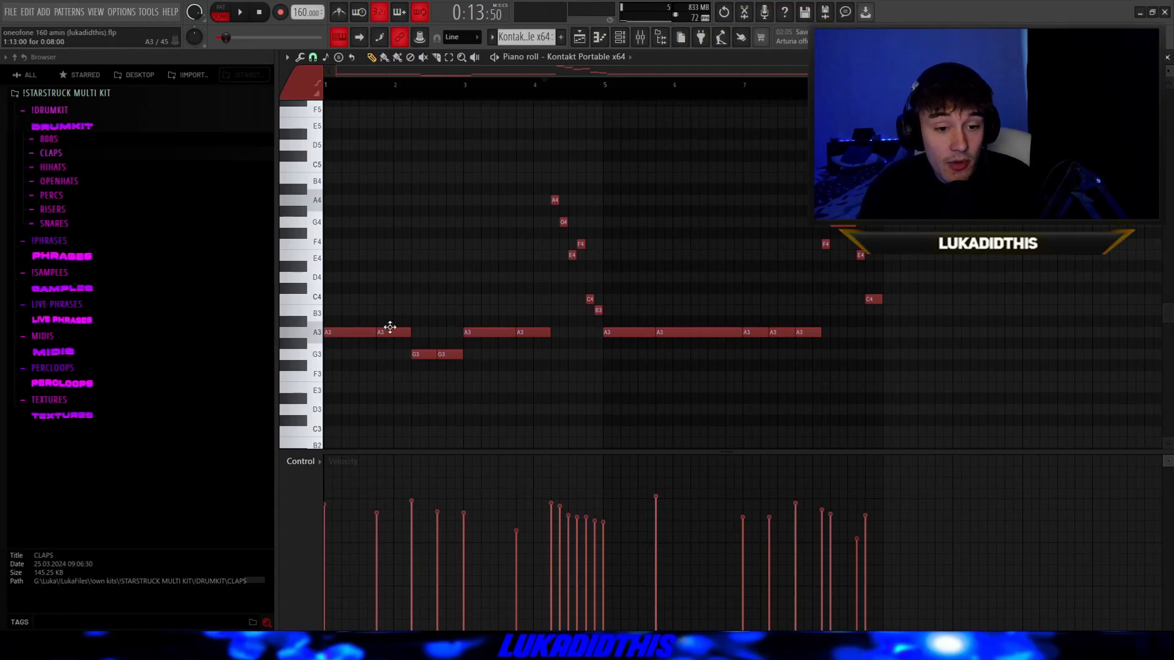
scroll(676, 309, up, 4)
scroll(561, 274, down, 4)
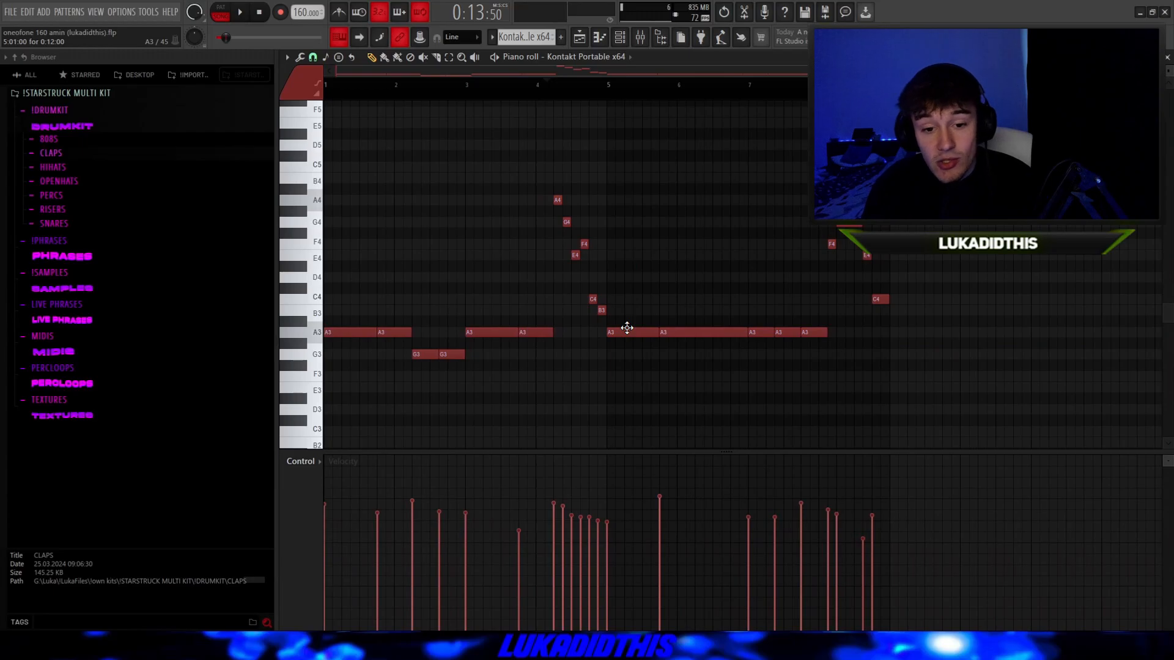
scroll(727, 252, up, 3)
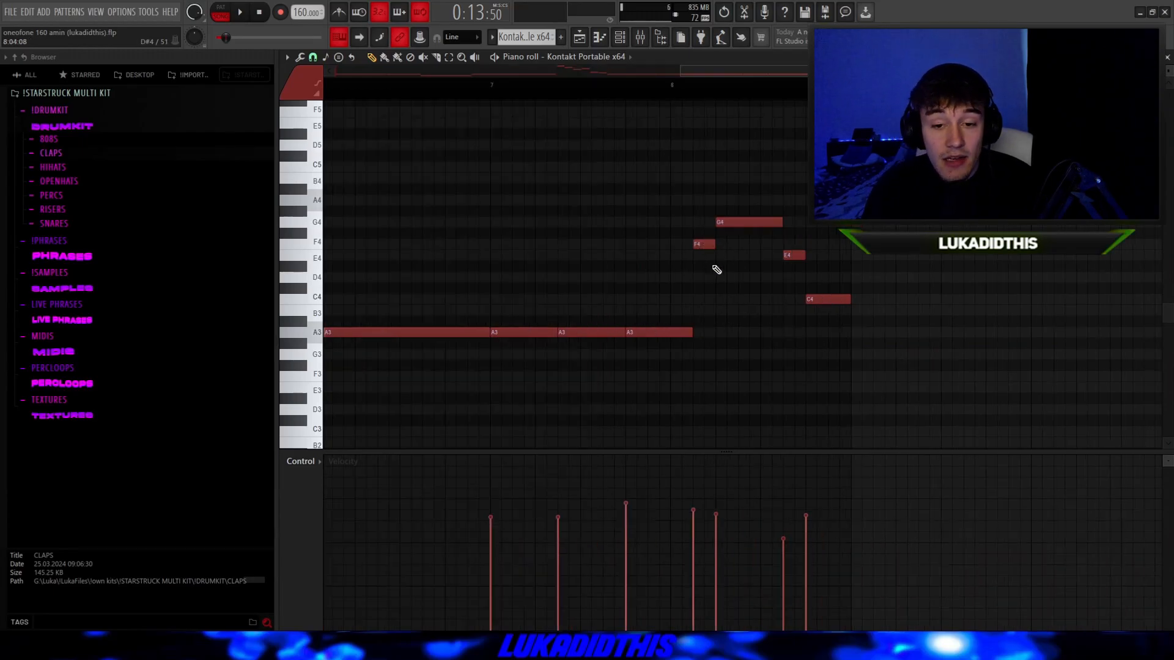
scroll(698, 365, down, 4)
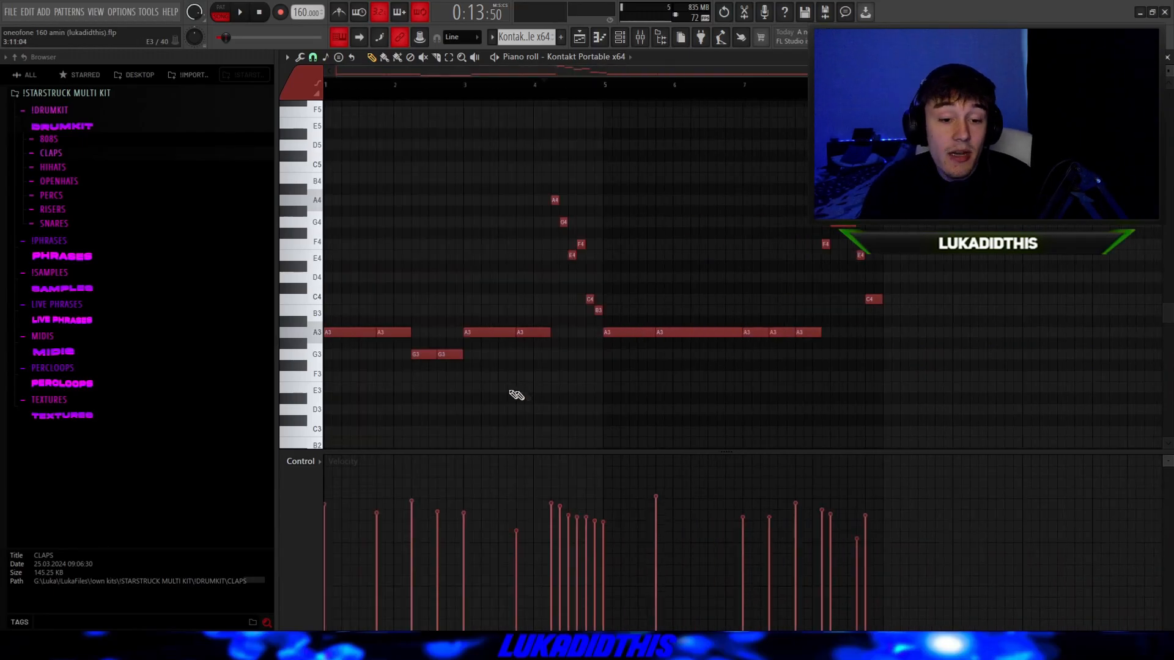
Review the luka - rack kick pattern's notes and return to the playlist arrangement.
key(Up)
key(Up)
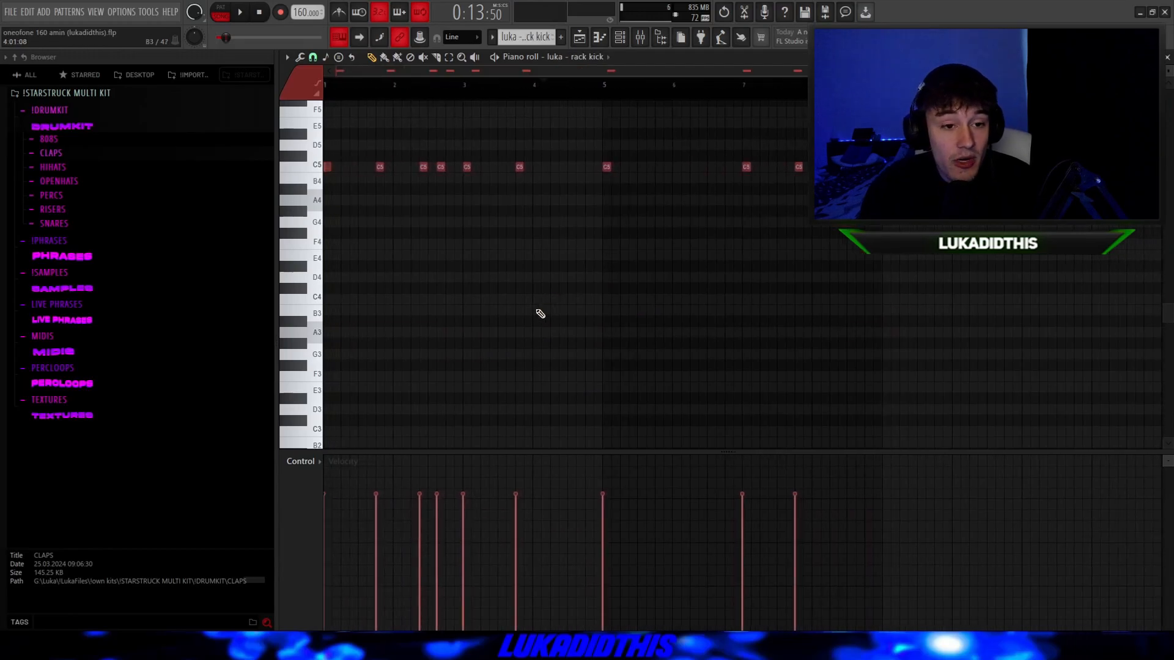
scroll(440, 300, up, 2)
scroll(336, 282, up, 3)
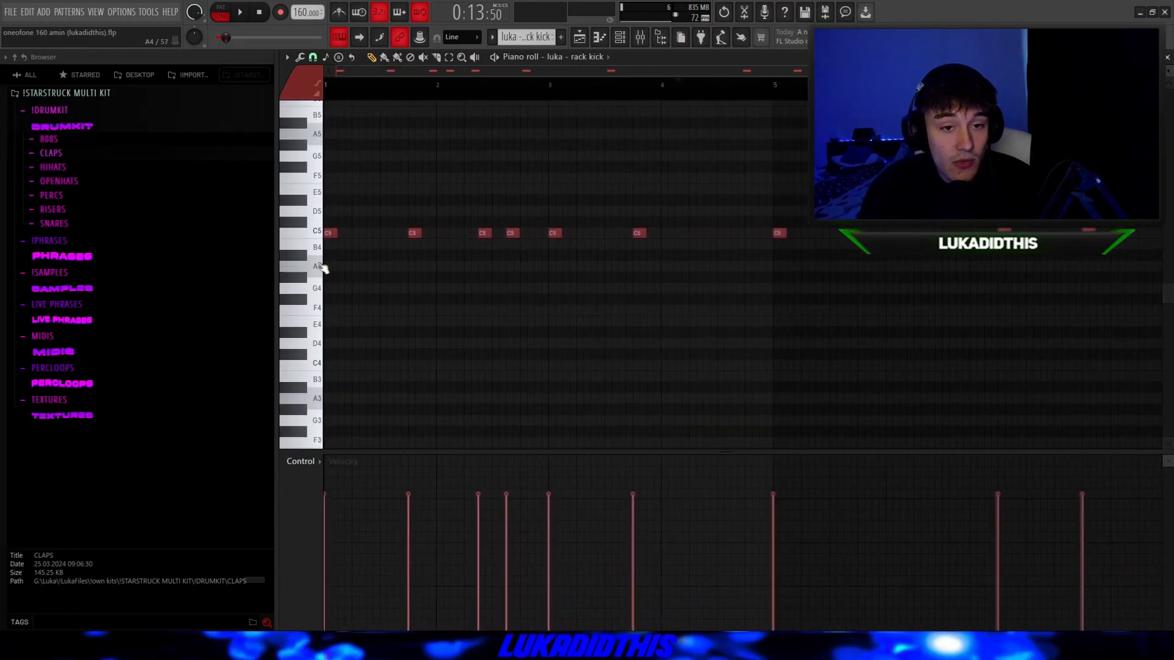
scroll(325, 242, up, 3)
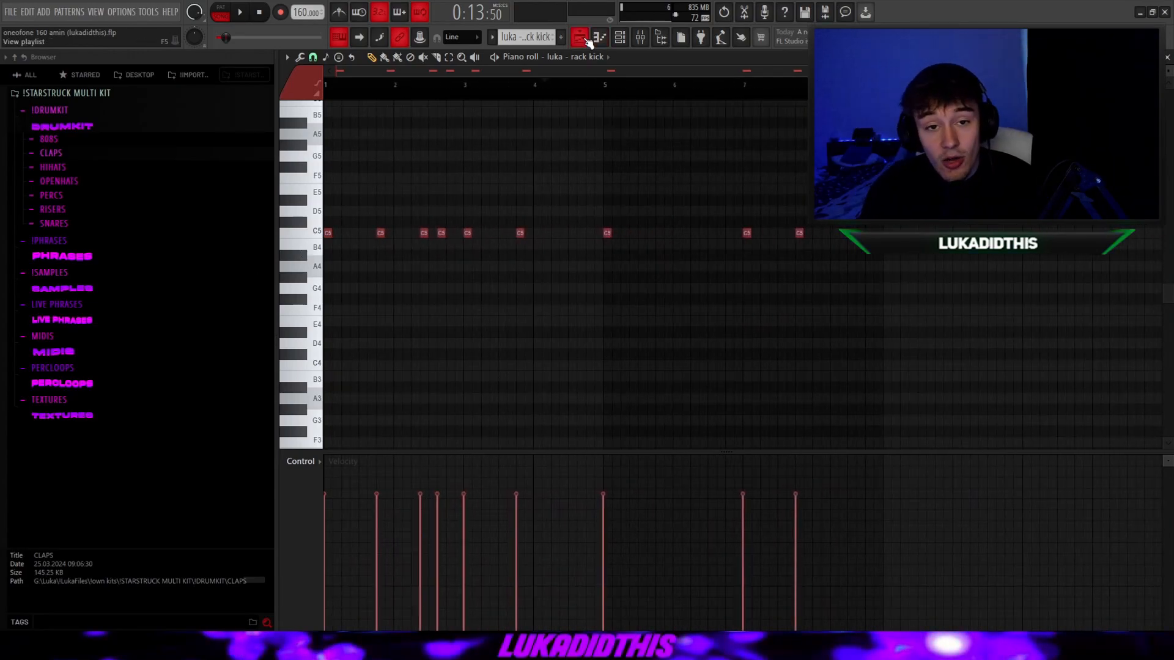
click(580, 39)
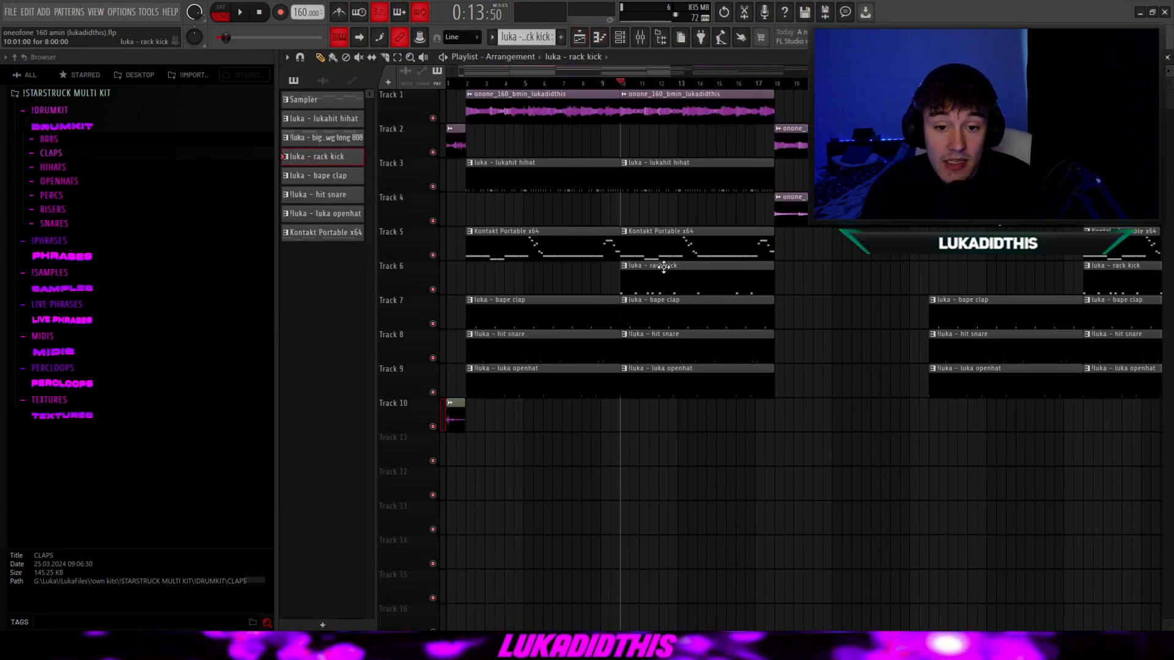